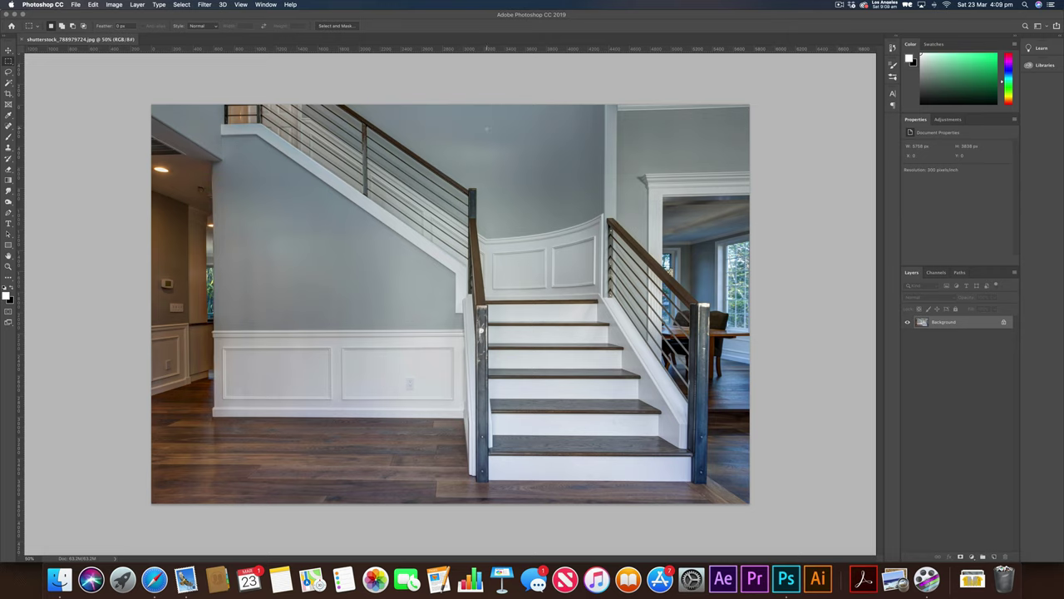
Step: Switch from the Rectangular Marquee to the Move tool with the V shortcut
key("v")
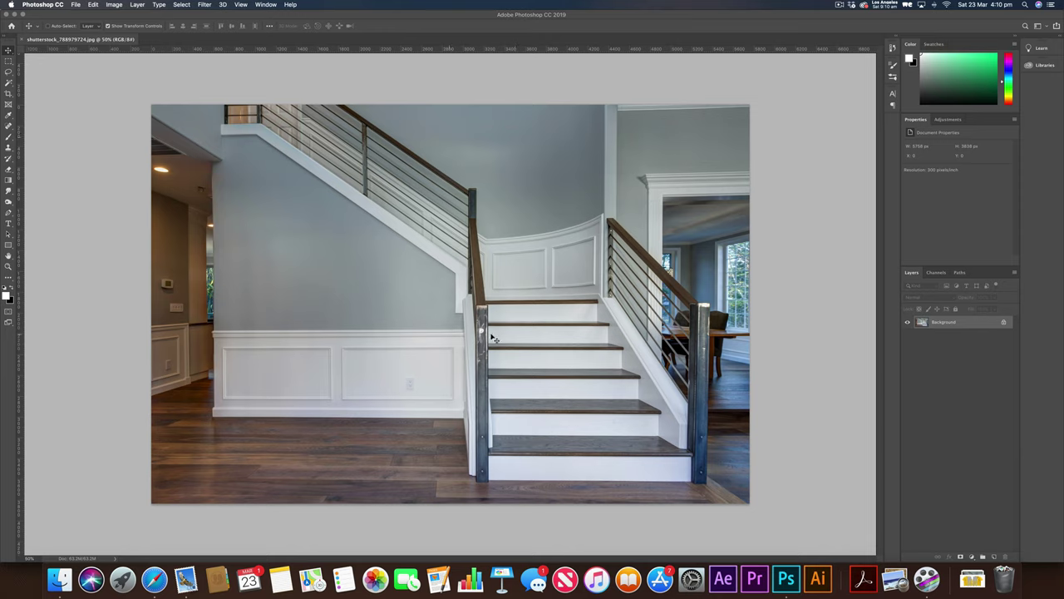
Step: Convert the locked Background into an editable Layer 0 and zoom the photo to 100%
double_click(1002, 324)
key("Escape")
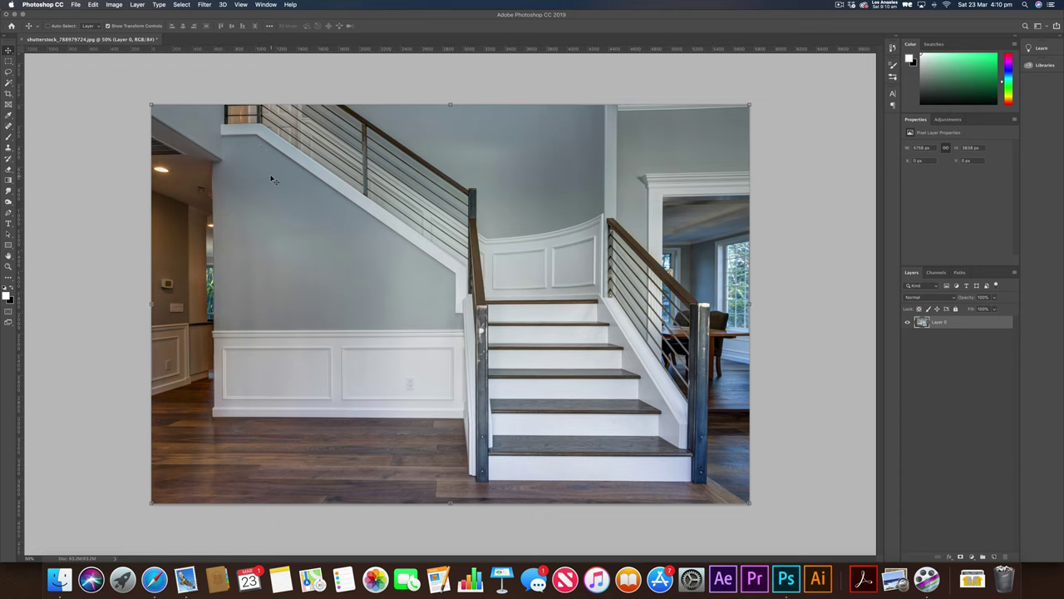
key("super+plus")
scroll(285, 185, "up", 2)
key("super+plus")
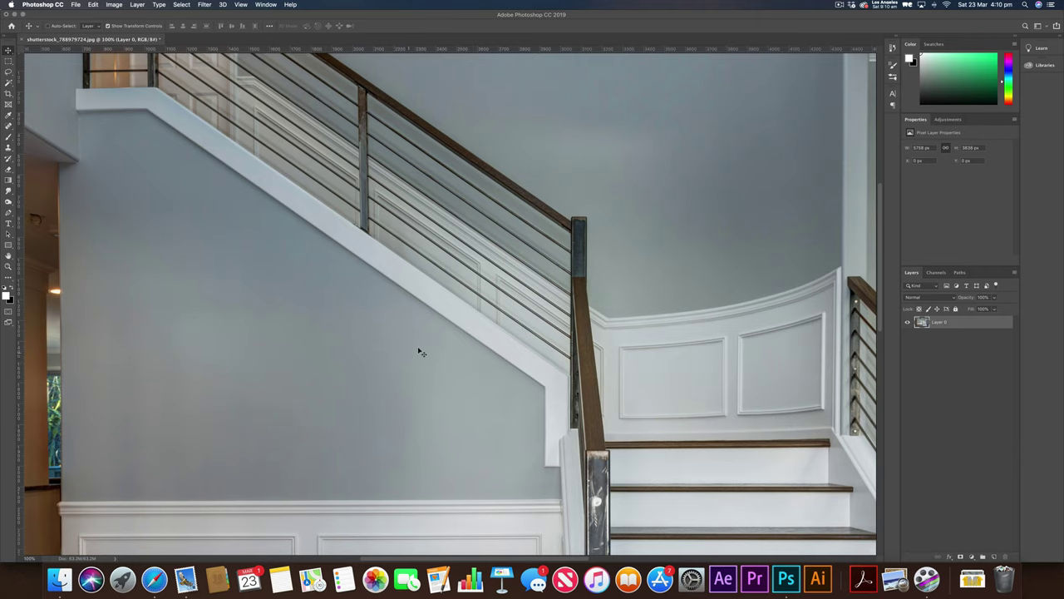
scroll(422, 345, "up", 5)
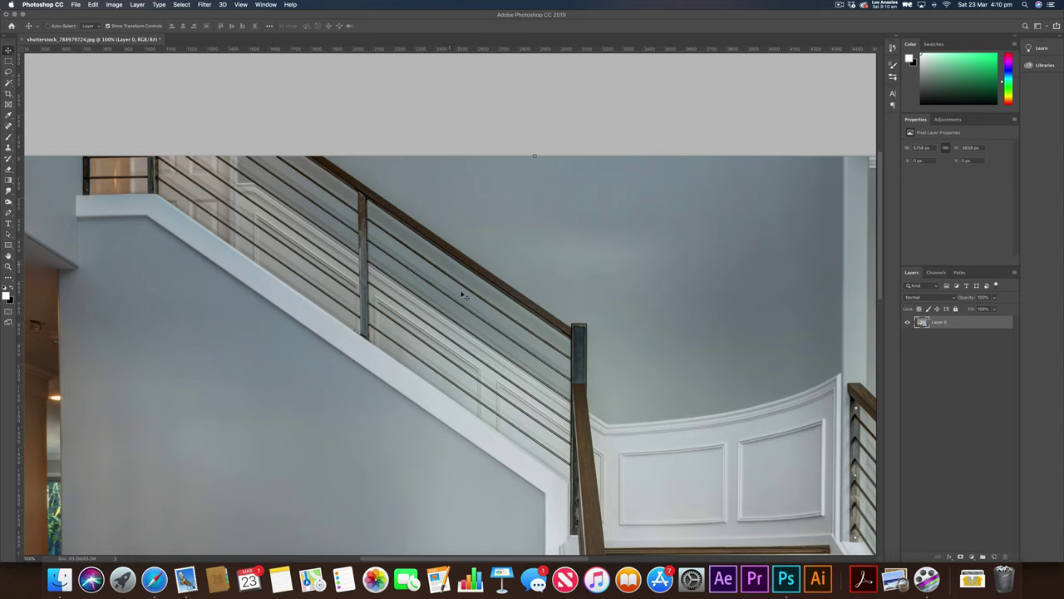
scroll(697, 307, "down", 2)
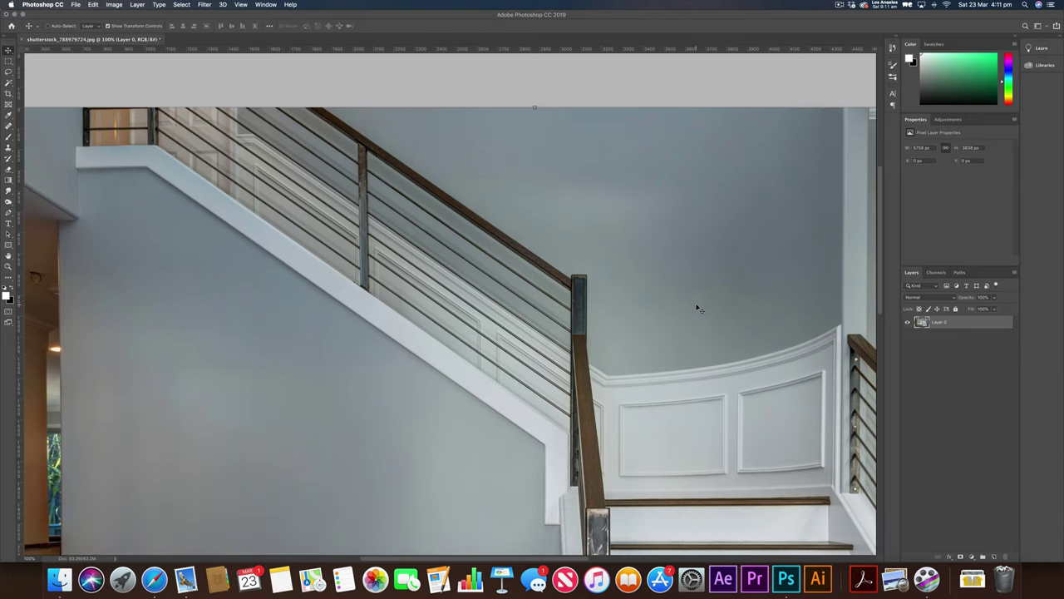
scroll(697, 308, "right", 2)
scroll(649, 308, "down", 3)
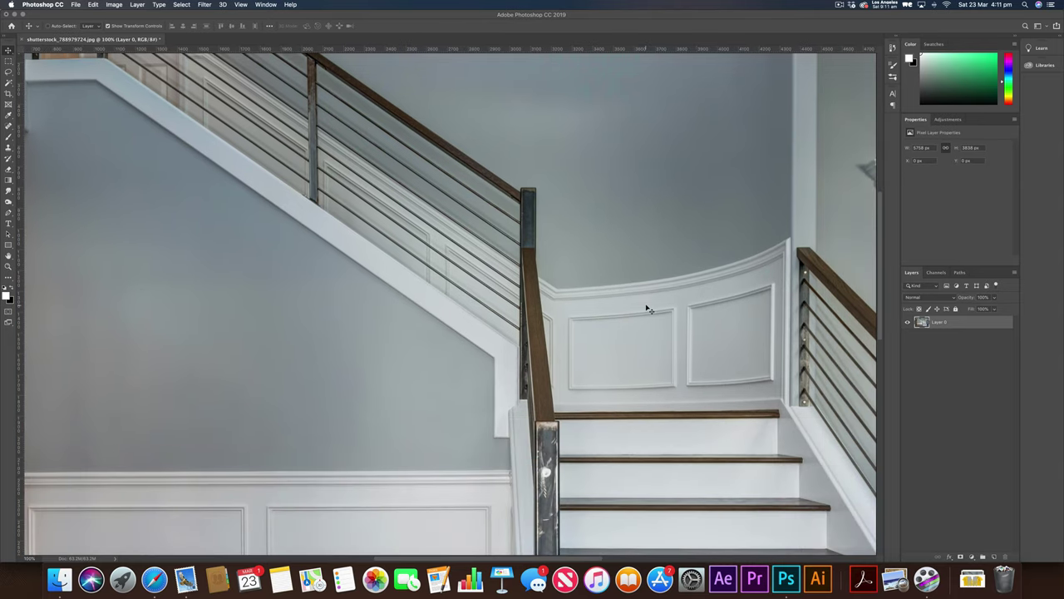
Step: Choose the Pen tool and set its drawing mode to Path
key("p")
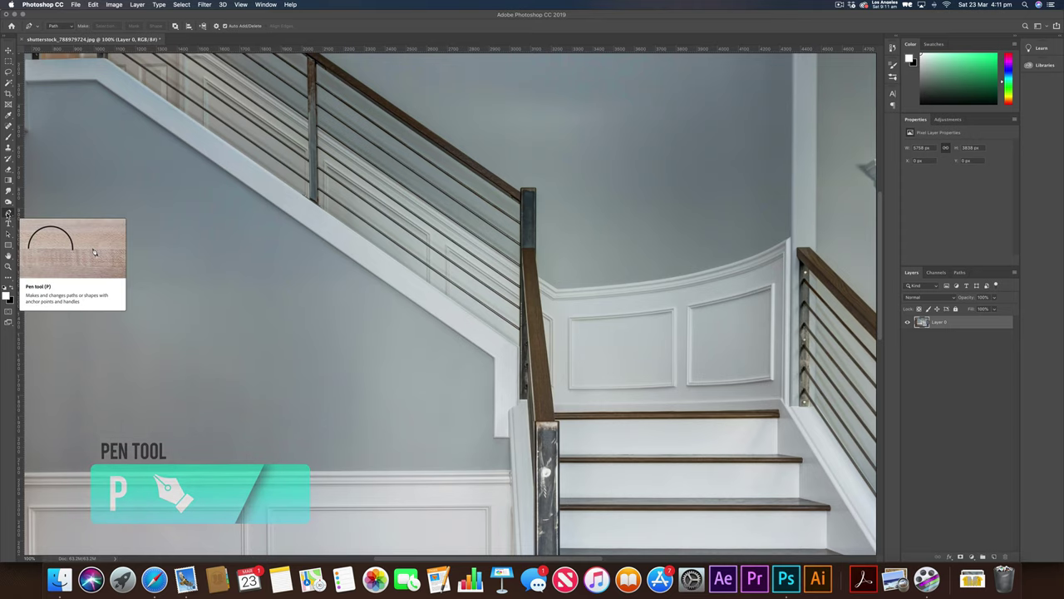
left_click(56, 25)
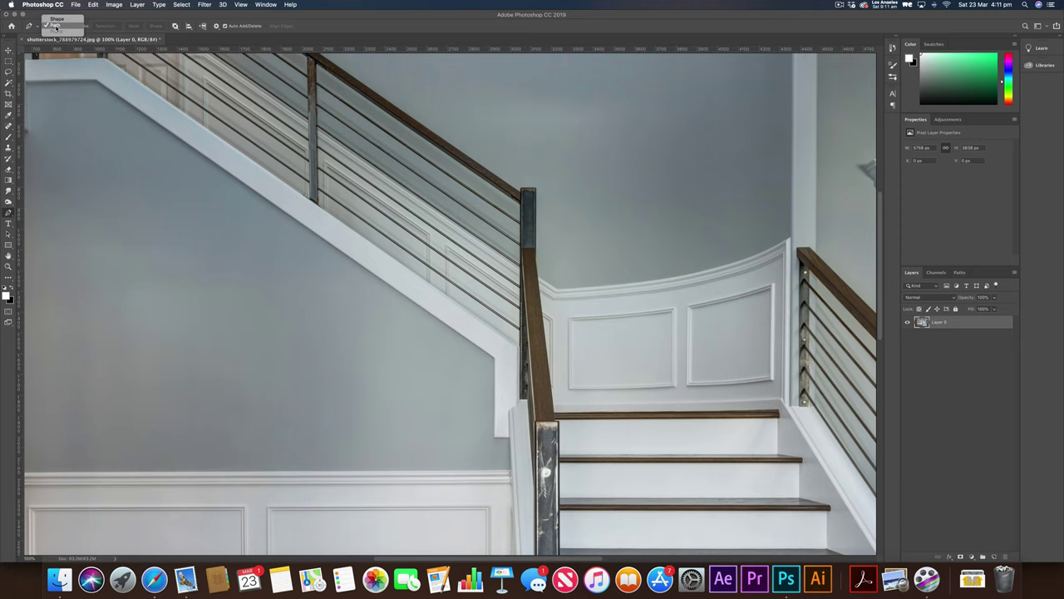
left_click(57, 26)
scroll(436, 306, "down", 4)
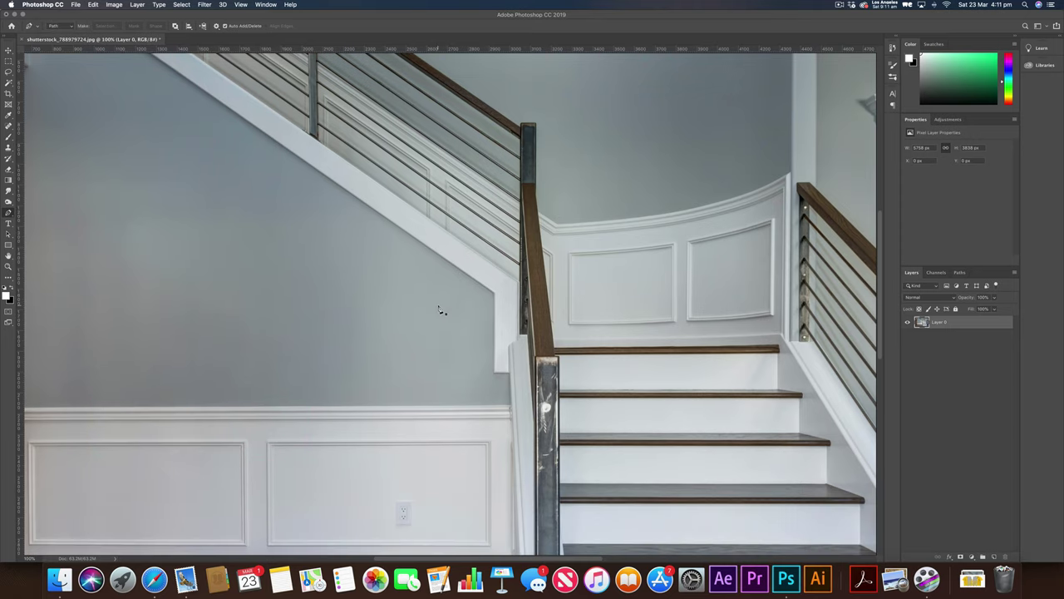
scroll(439, 308, "up", 3)
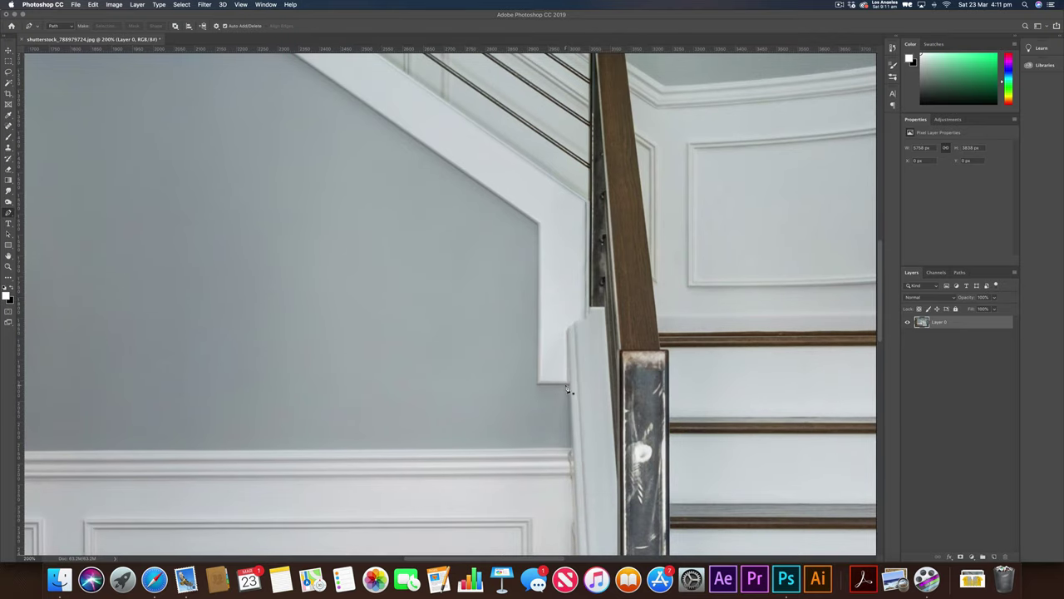
Step: Anchor the wall outline at the stair corner, the wall's top corners, the photo's left edge and the landing
left_click(567, 384)
scroll(532, 430, "left", 10)
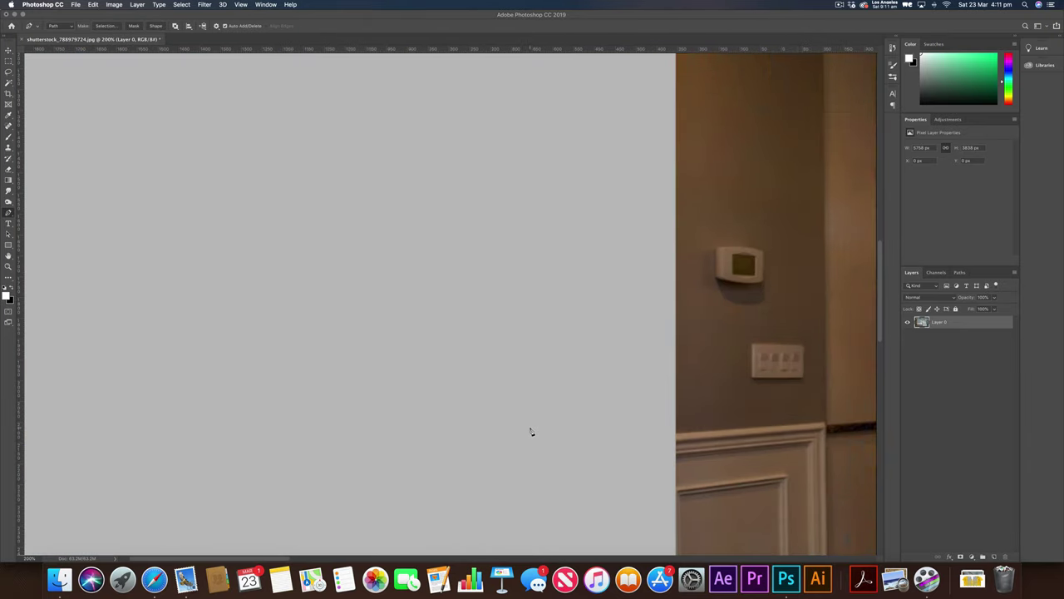
scroll(531, 431, "right", 8)
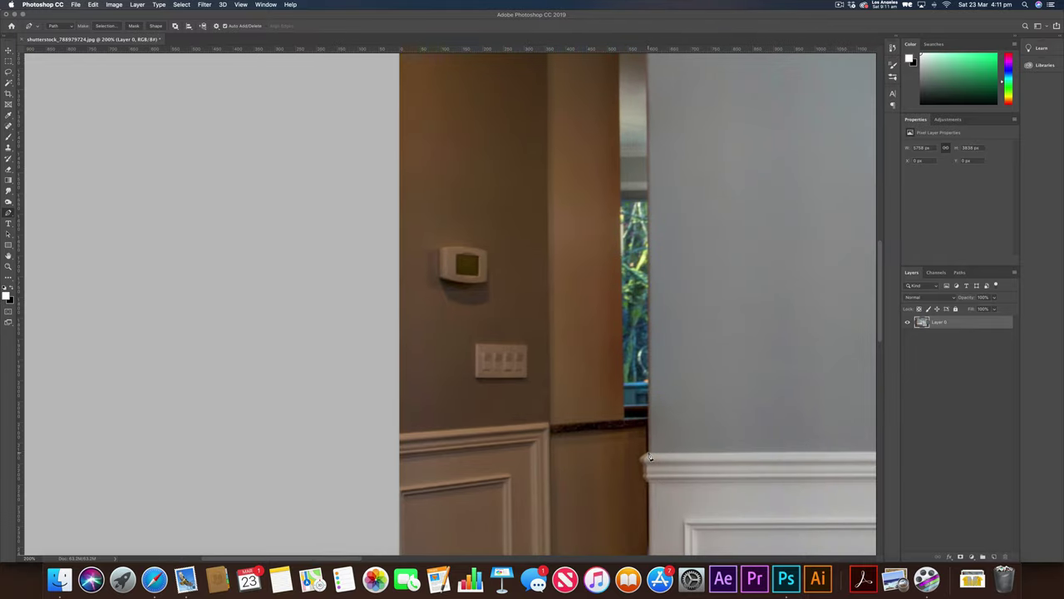
scroll(651, 433, "up", 10)
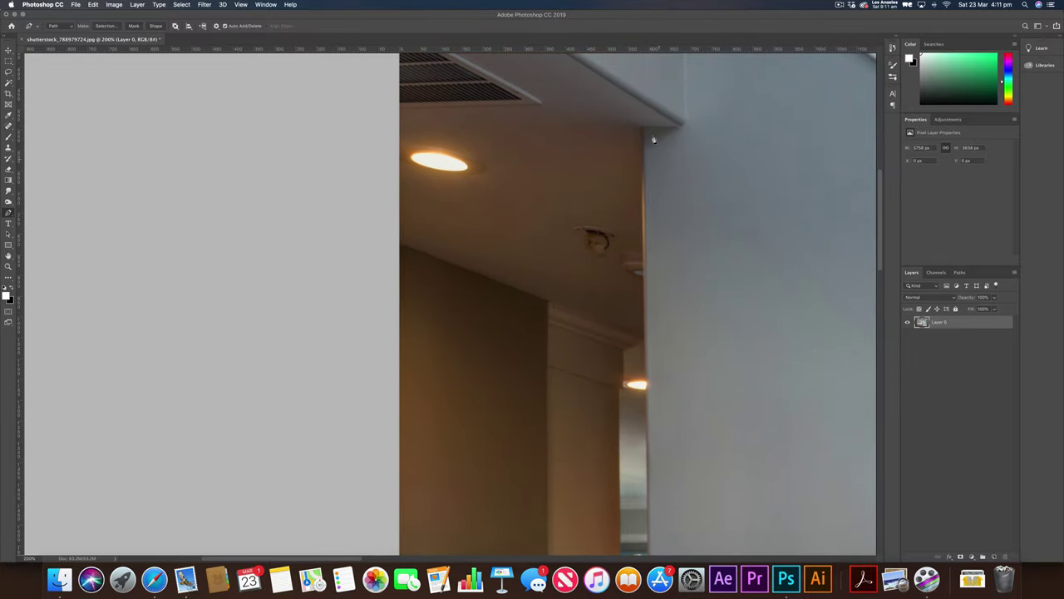
left_click(642, 128)
left_click(682, 129)
scroll(678, 158, "up", 10)
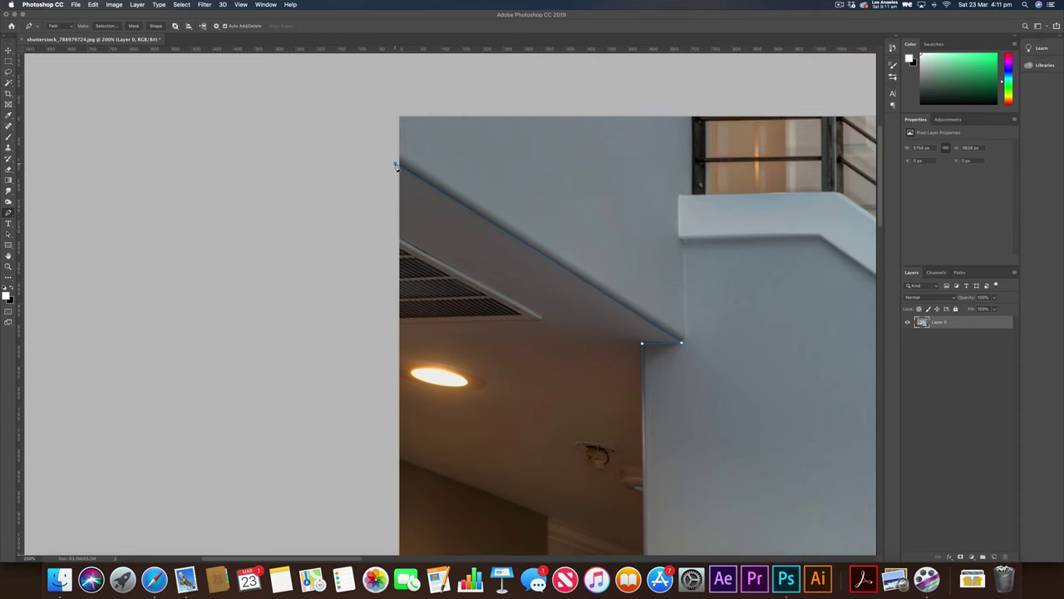
left_click_drag(396, 164, 385, 105)
left_click(693, 114)
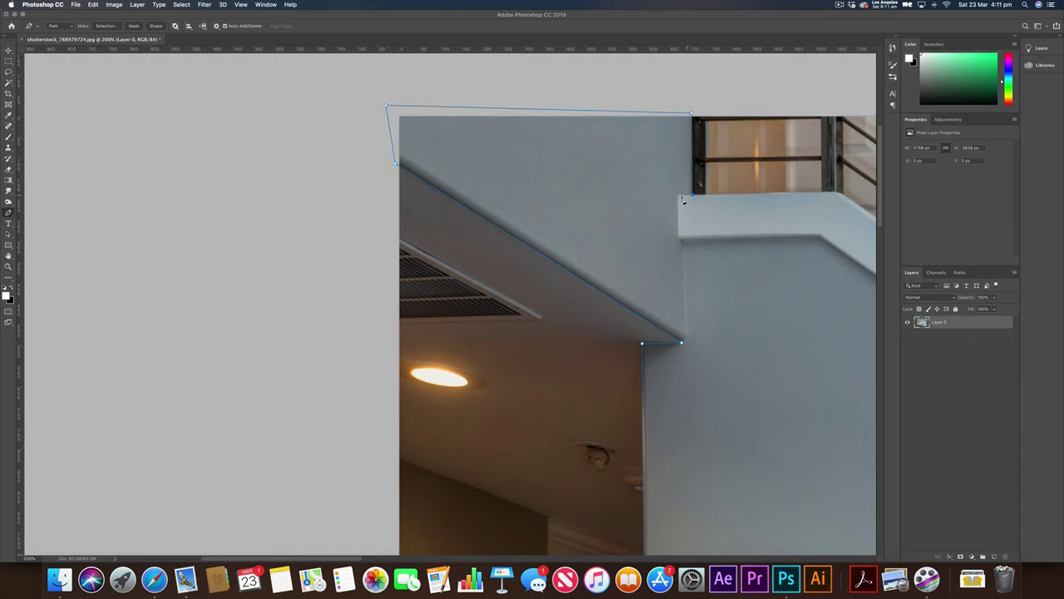
left_click(680, 196)
left_click(680, 233)
Step: Close the wall outline via the stair stringer's bottom corner back to its starting point
scroll(686, 247, "right", 5)
scroll(606, 246, "up", 3)
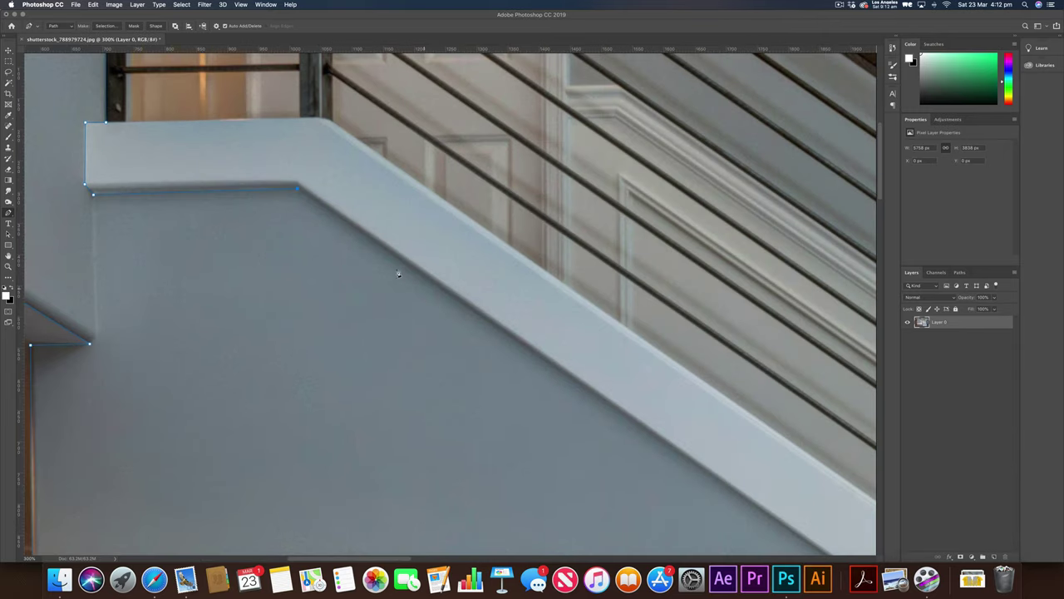
scroll(487, 274, "right", 10)
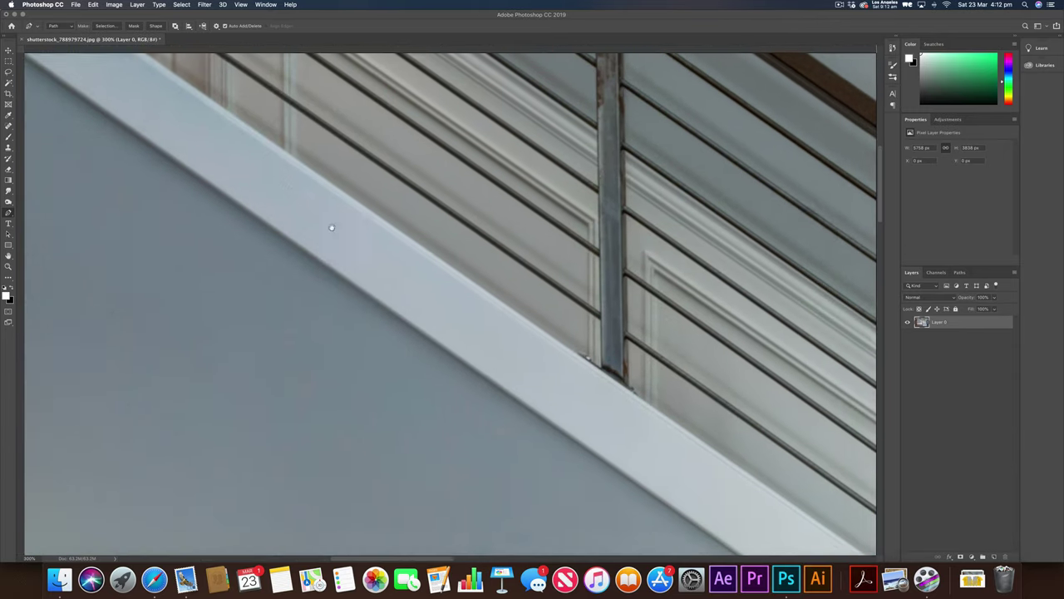
scroll(589, 415, "right", 15)
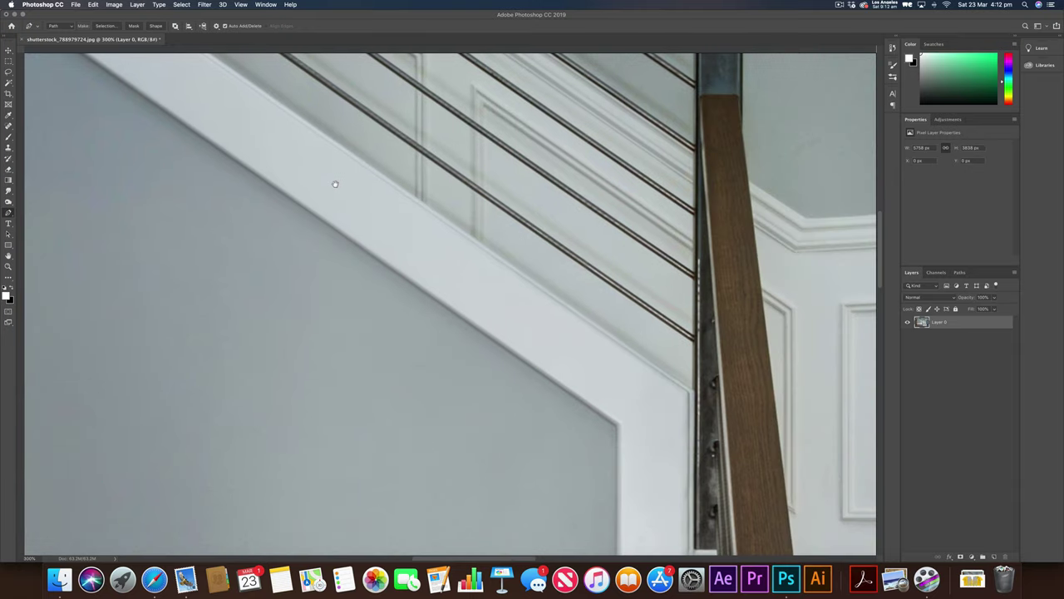
scroll(554, 345, "right", 4)
scroll(496, 276, "down", 5)
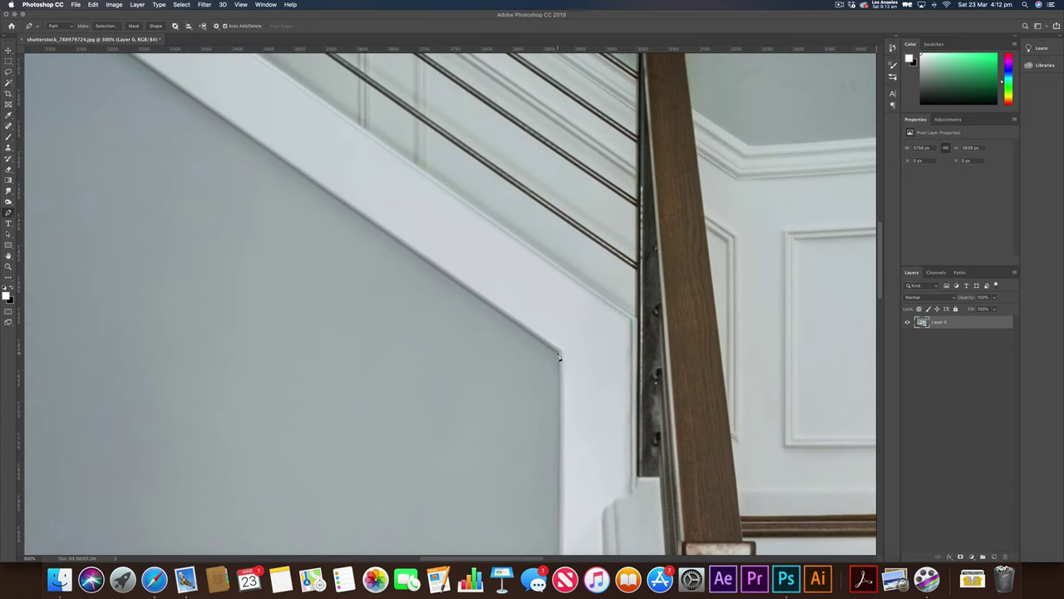
left_click(560, 357)
scroll(558, 358, "down", 8)
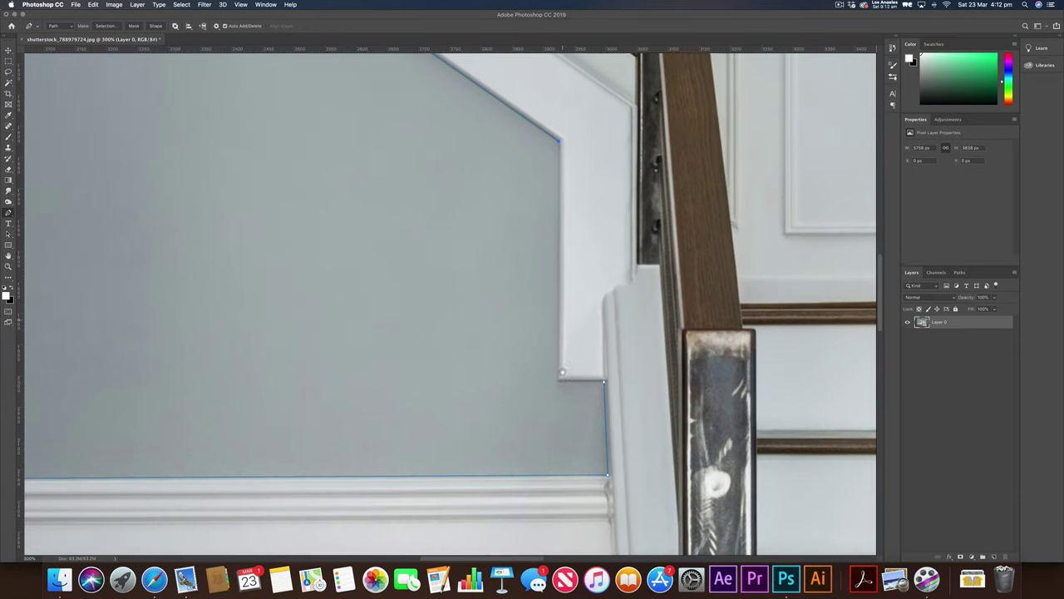
left_click(556, 337)
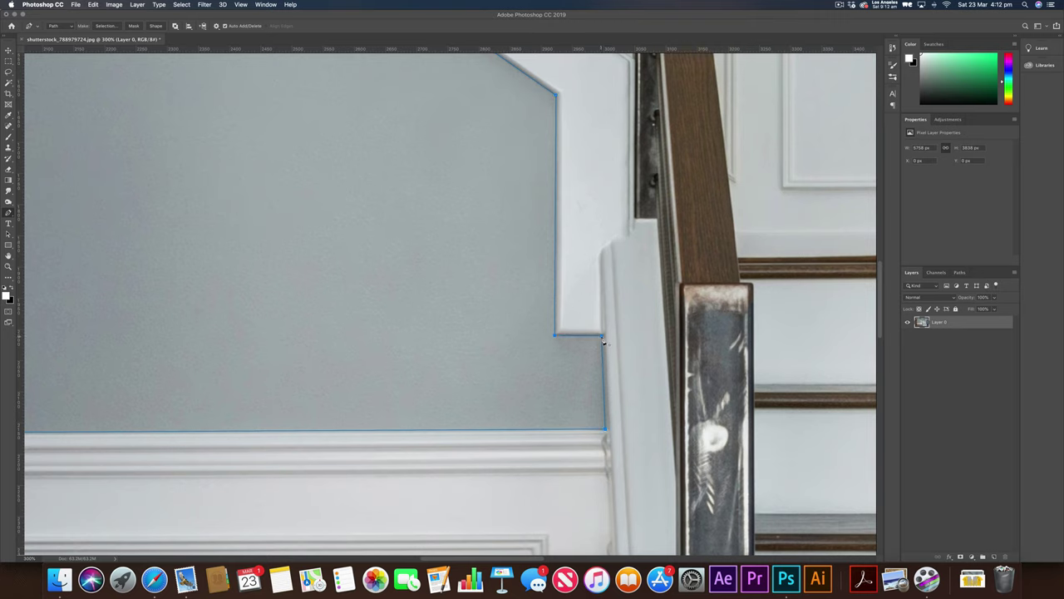
key("super+minus")
key("super+minus")
key("super+minus")
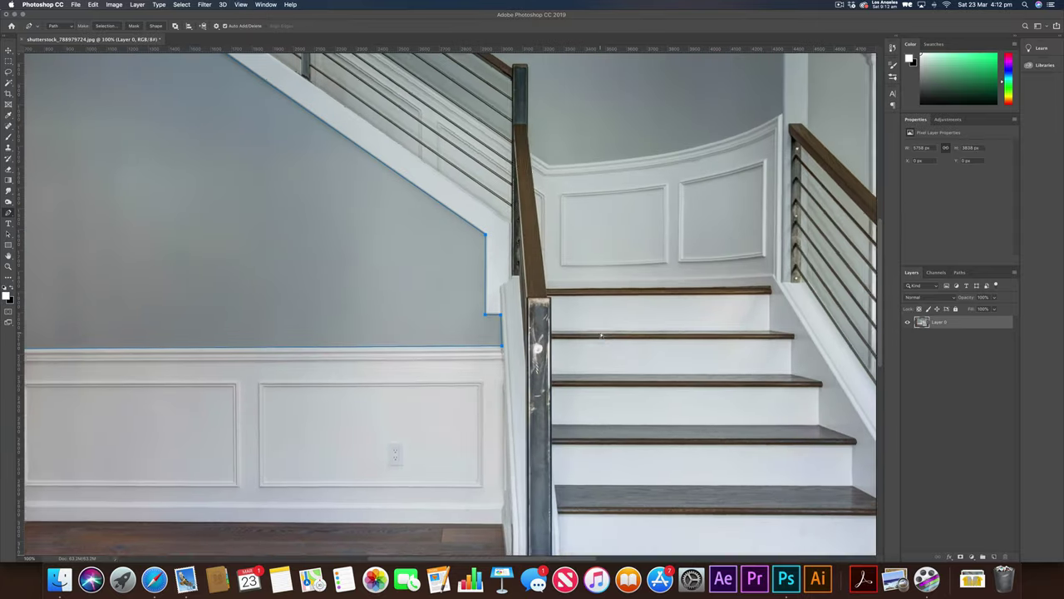
Step: Convert the wall path into a selection with a 0.5-pixel feather
key("super+minus")
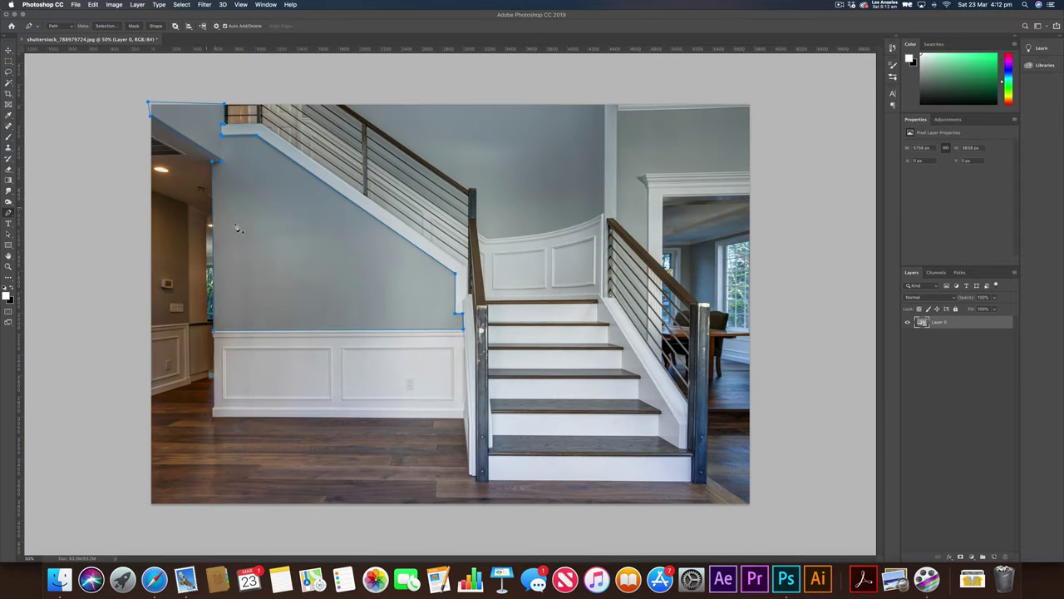
right_click(312, 259)
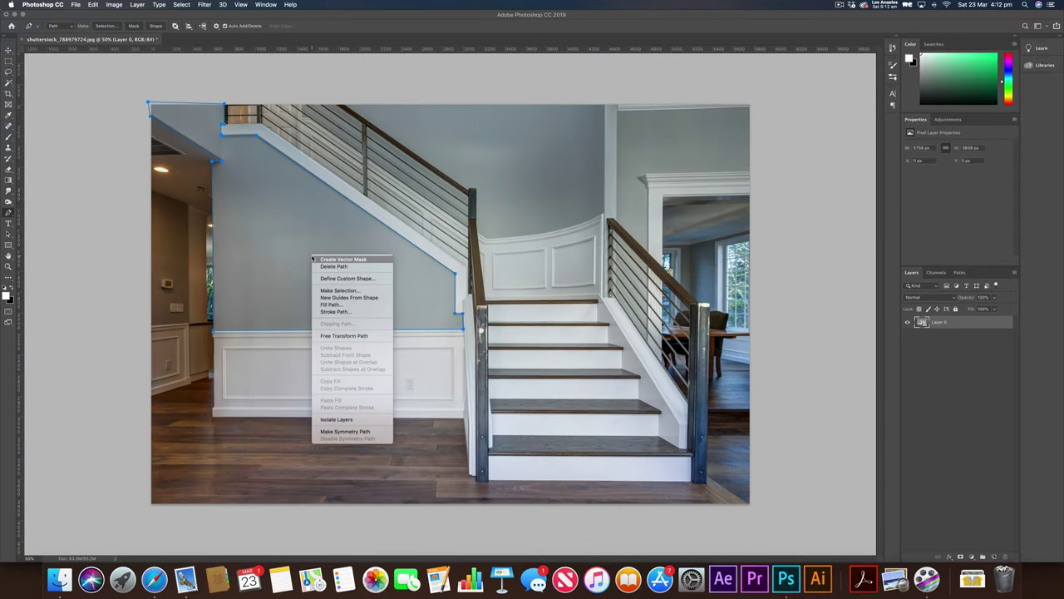
left_click(351, 291)
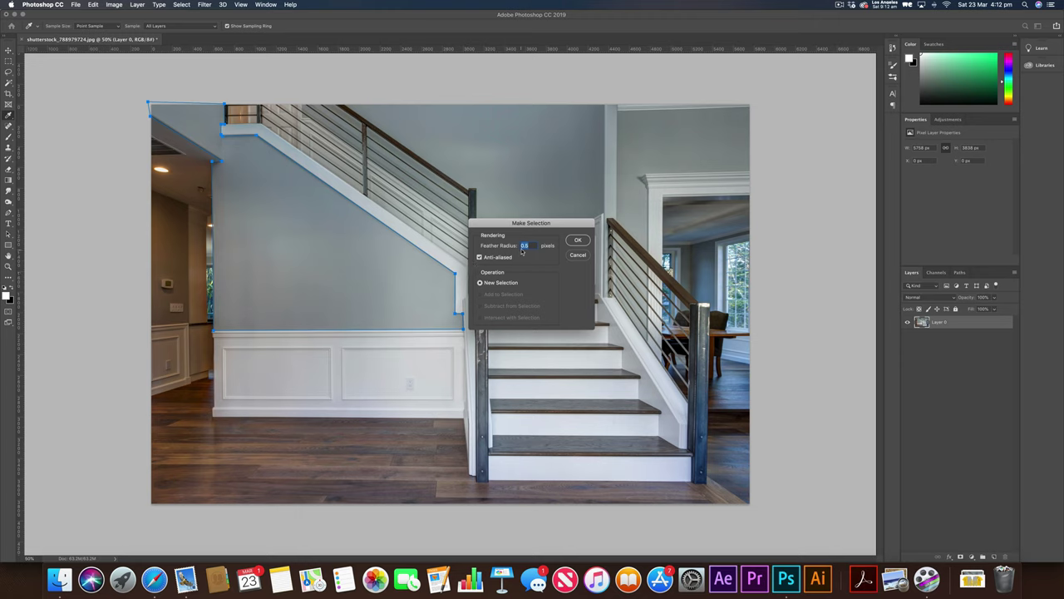
left_click(579, 240)
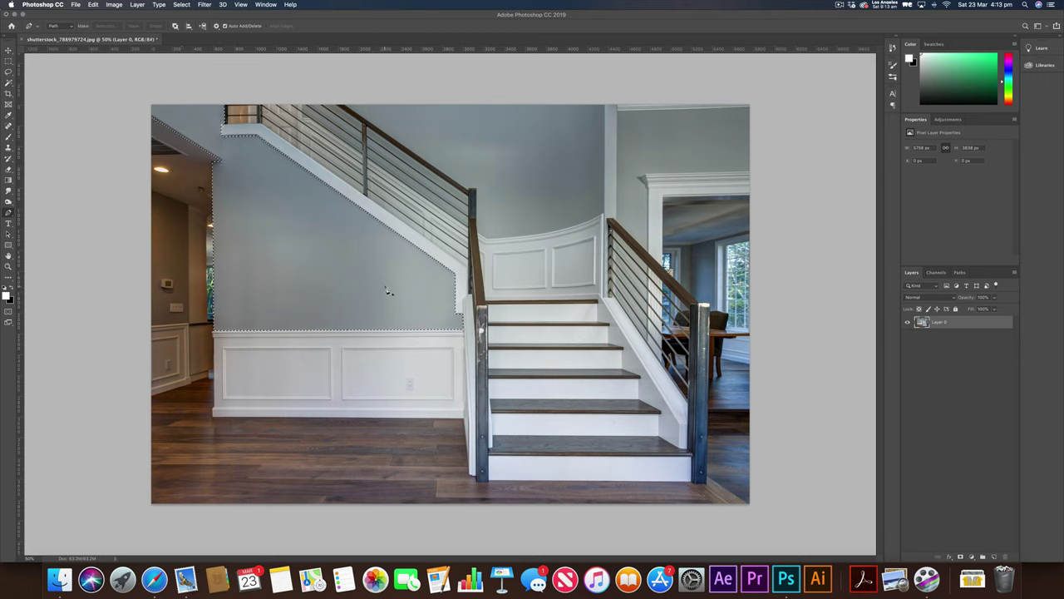
Step: Add a Hue/Saturation 1 adjustment layer from the Layer menu, masked to the wall selection
left_click(136, 4)
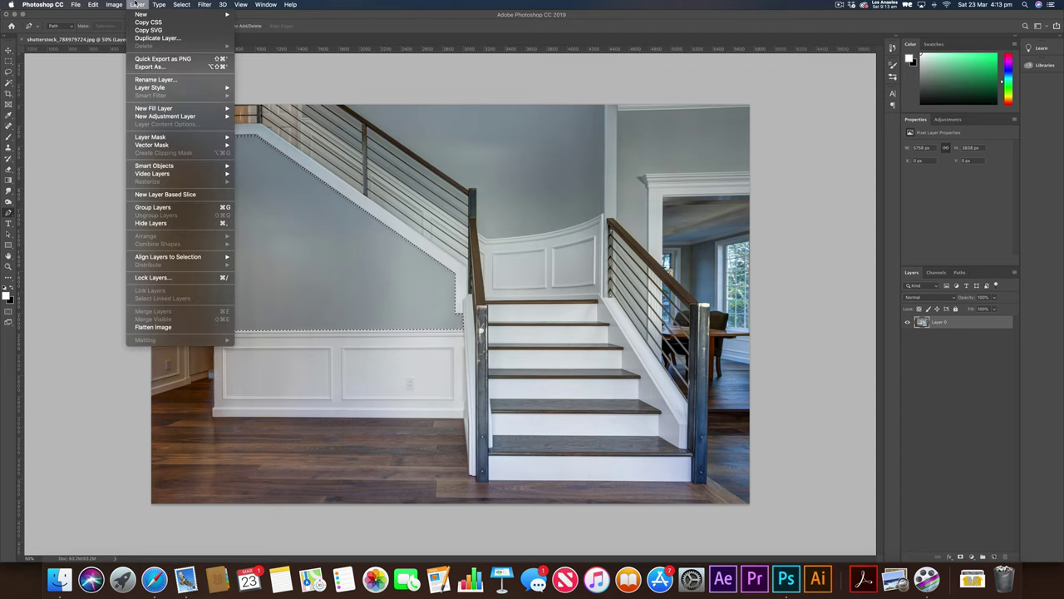
mouse_move(167, 117)
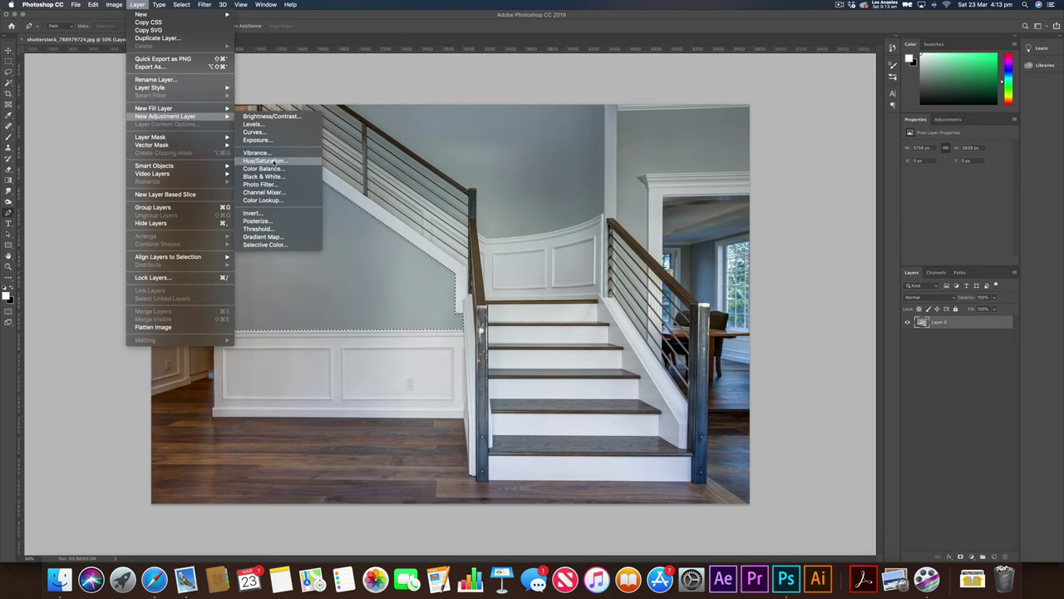
left_click(265, 161)
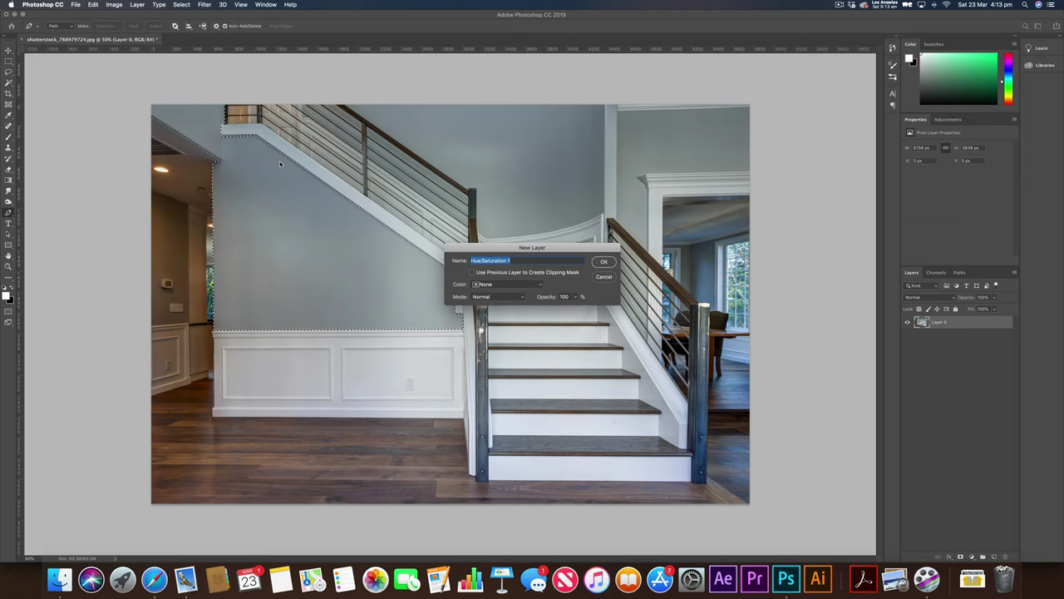
left_click(604, 261)
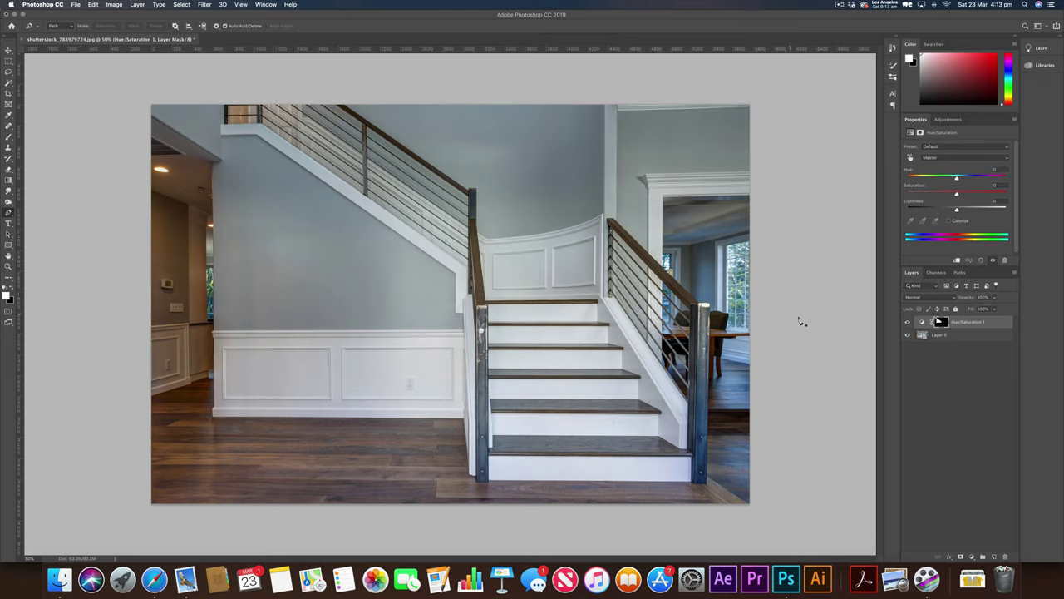
Step: Inspect the new layer mask on its own, then return to the normal photo view
left_click(940, 323, "alt")
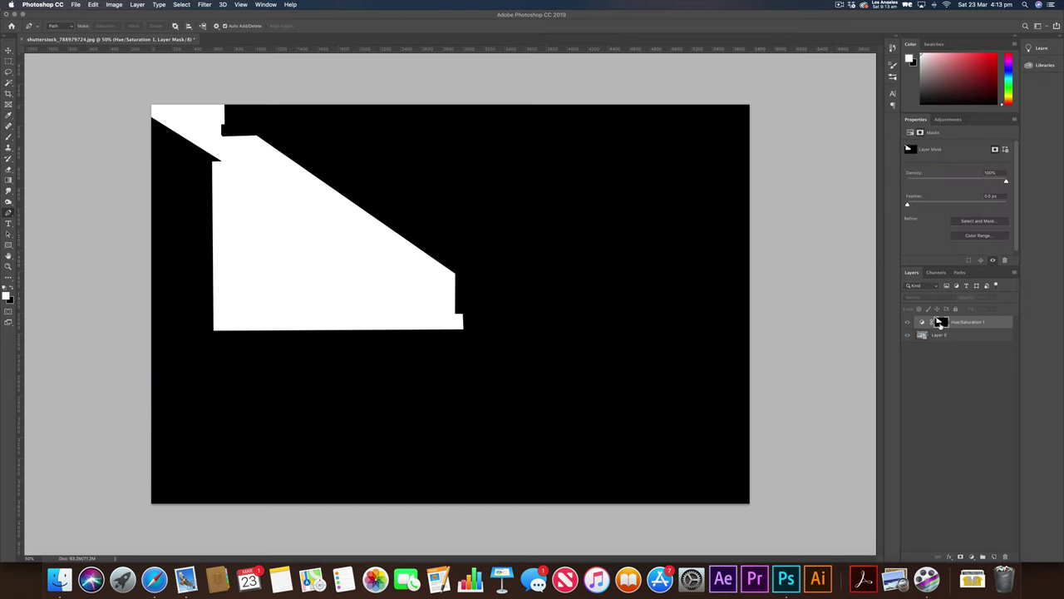
left_click(940, 323, "alt")
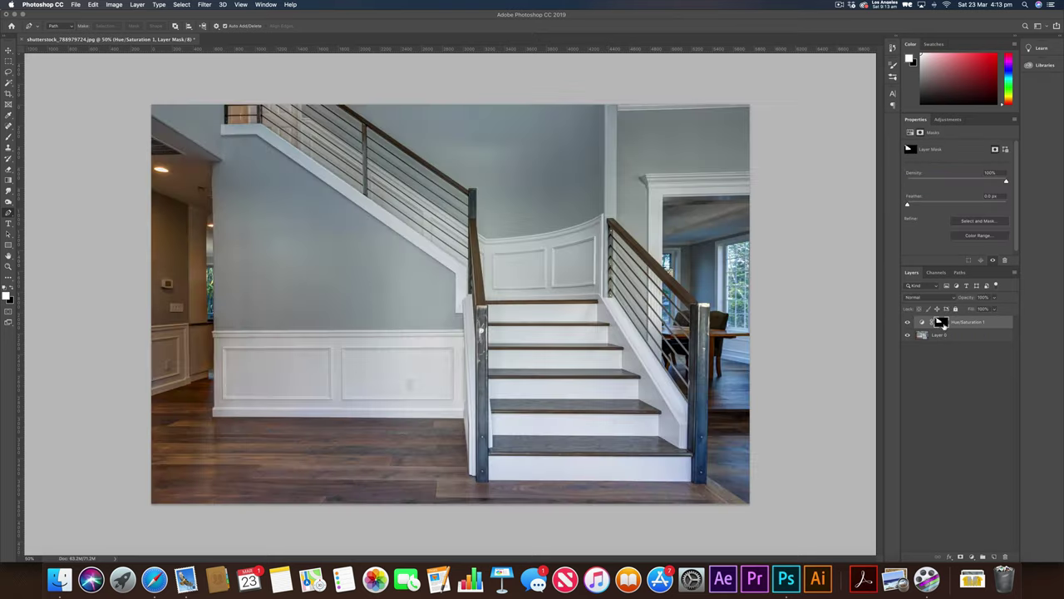
left_click(940, 322, "alt")
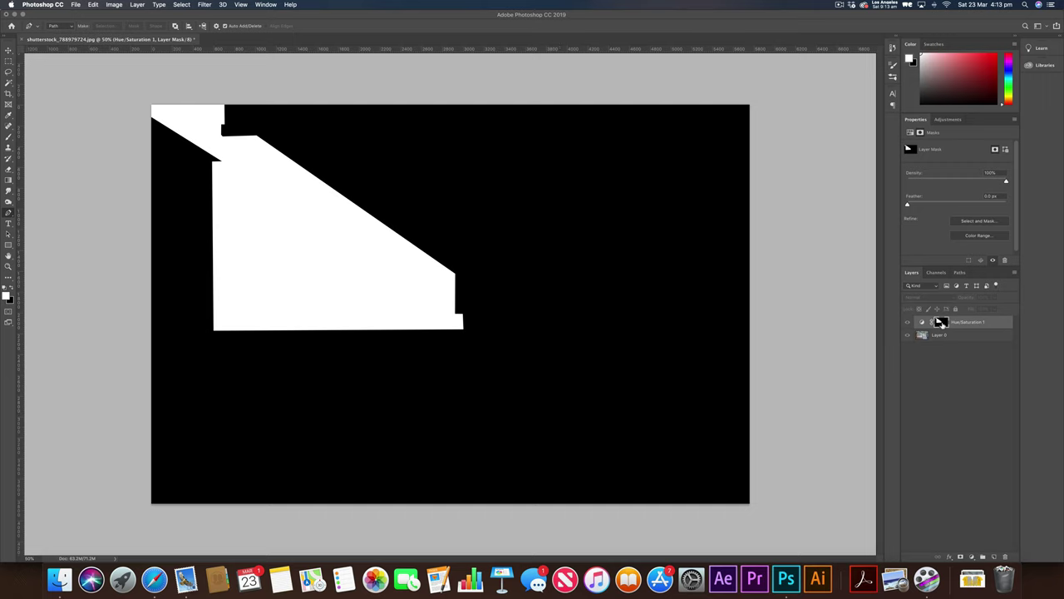
left_click(940, 322, "alt")
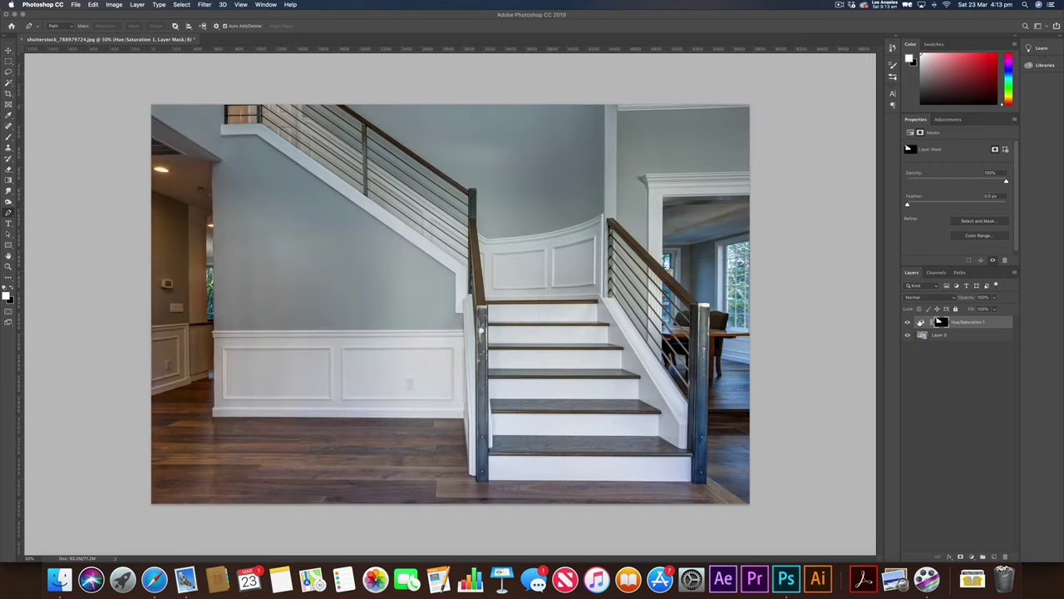
Step: Turn on Colorize and set Hue 168, Saturation 25 to tint the wall mint green
left_click(921, 323)
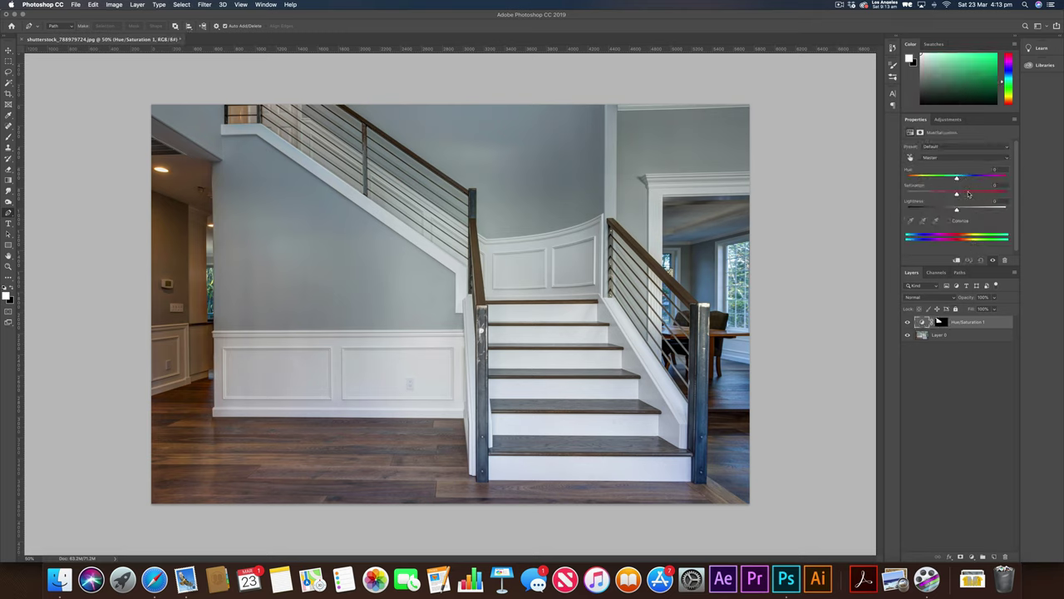
left_click_drag(957, 173, 982, 181)
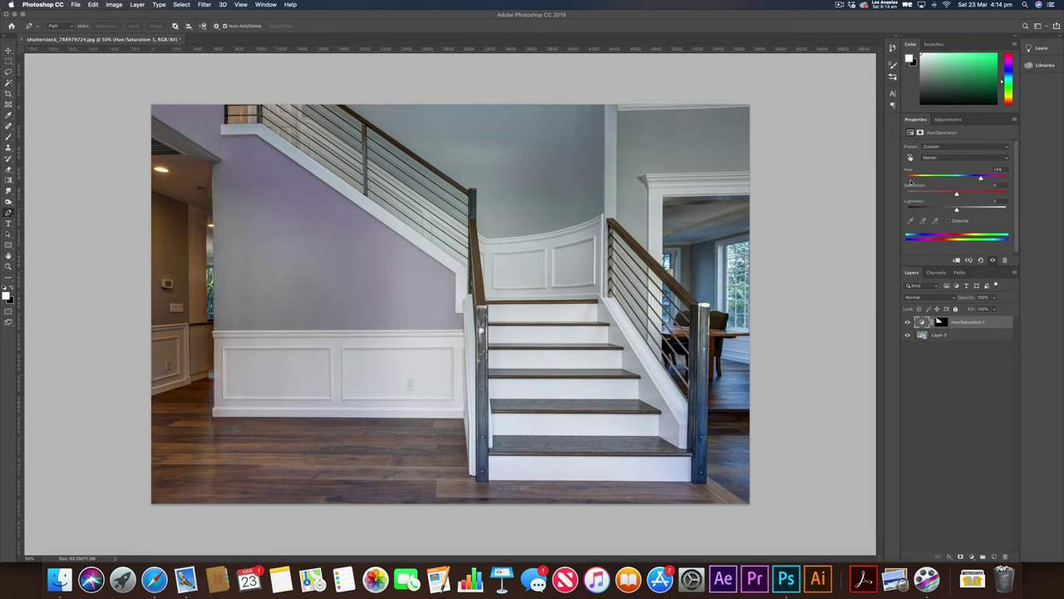
scroll(515, 201, "up", 5)
scroll(514, 200, "left", 2)
scroll(515, 200, "up", 2)
scroll(515, 201, "right", 2)
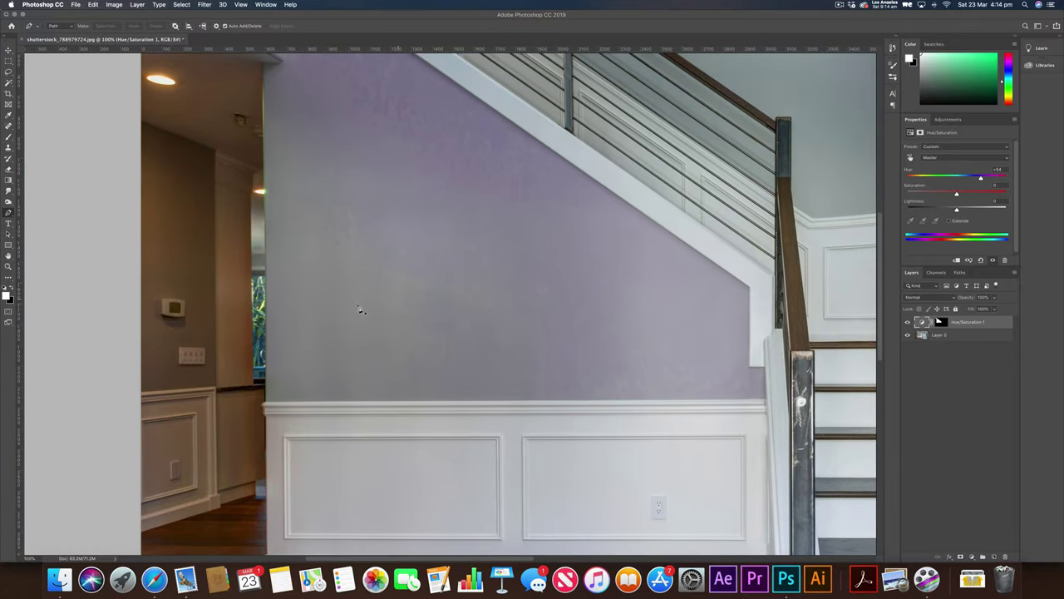
left_click_drag(981, 178, 957, 185)
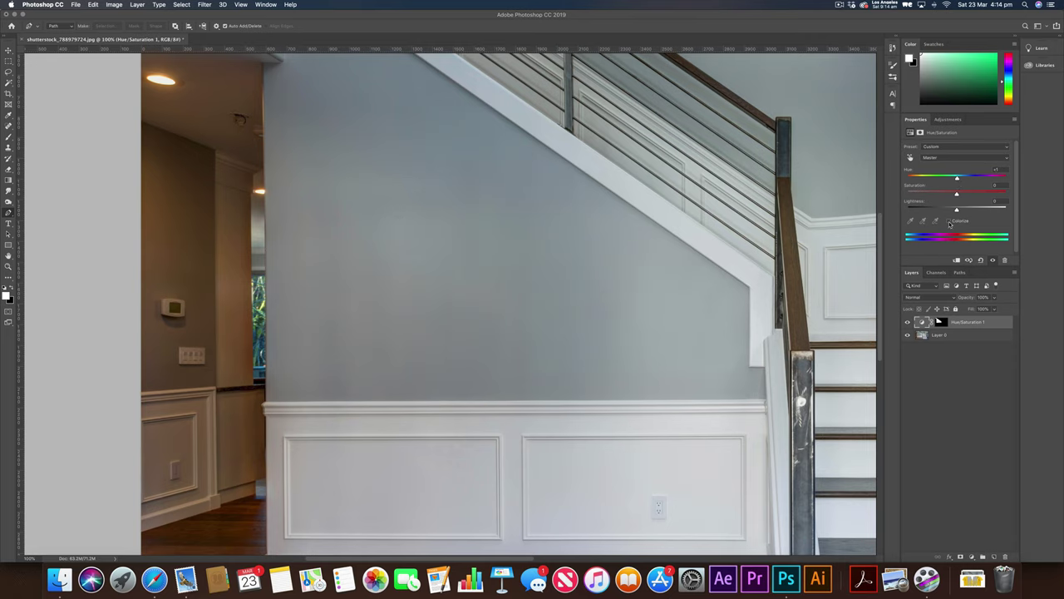
left_click(949, 222)
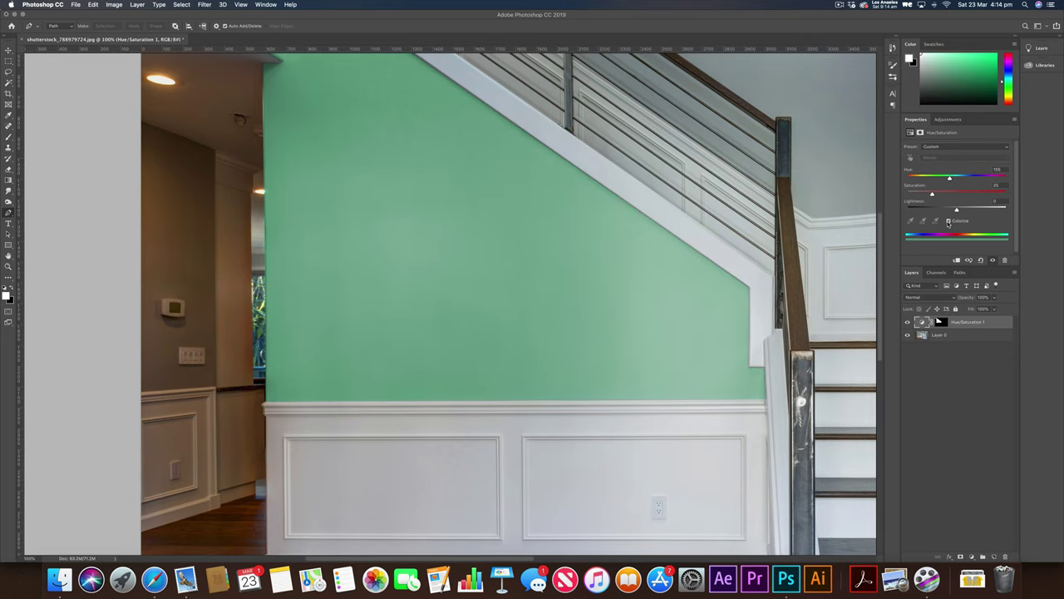
left_click_drag(950, 180, 964, 180)
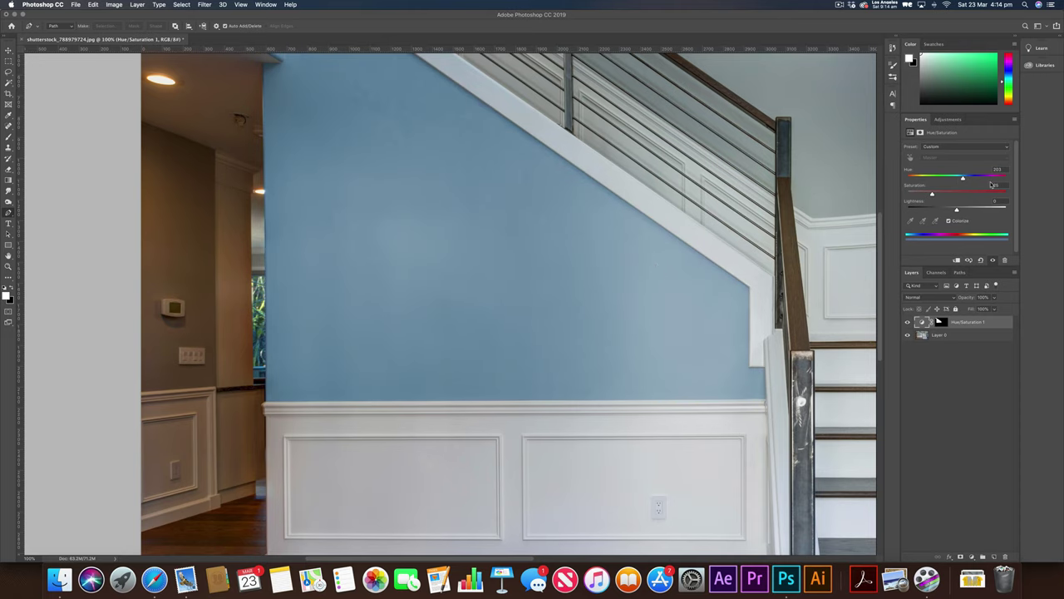
mouse_move(963, 179)
left_mouse_down()
mouse_move(991, 180)
mouse_move(920, 184)
mouse_move(953, 182)
left_mouse_up()
key("super+minus")
key("super+minus")
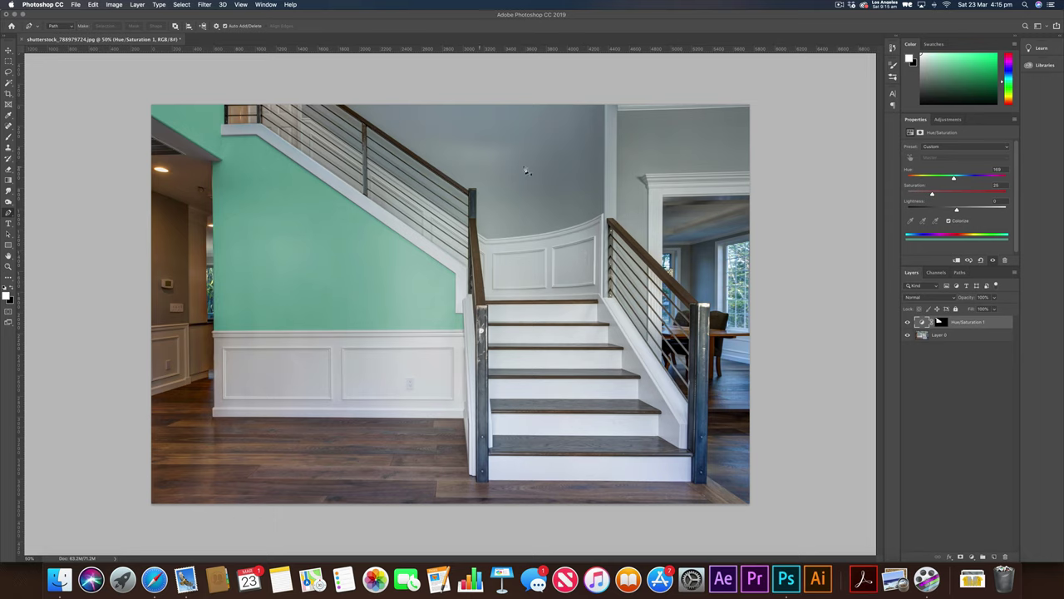
Step: Start the upper-wall path at the railing post and curve it along the wainscot's top edge
scroll(512, 165, "up", 3)
scroll(541, 180, "up", 4)
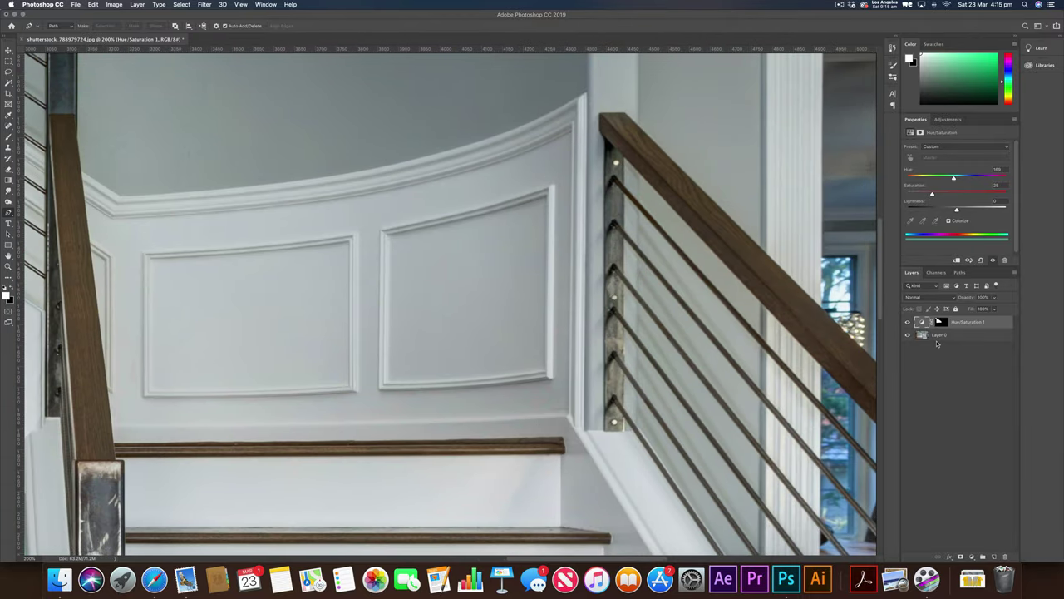
left_click(605, 389)
left_click(583, 431)
left_click(585, 95)
scroll(395, 179, "left", 5)
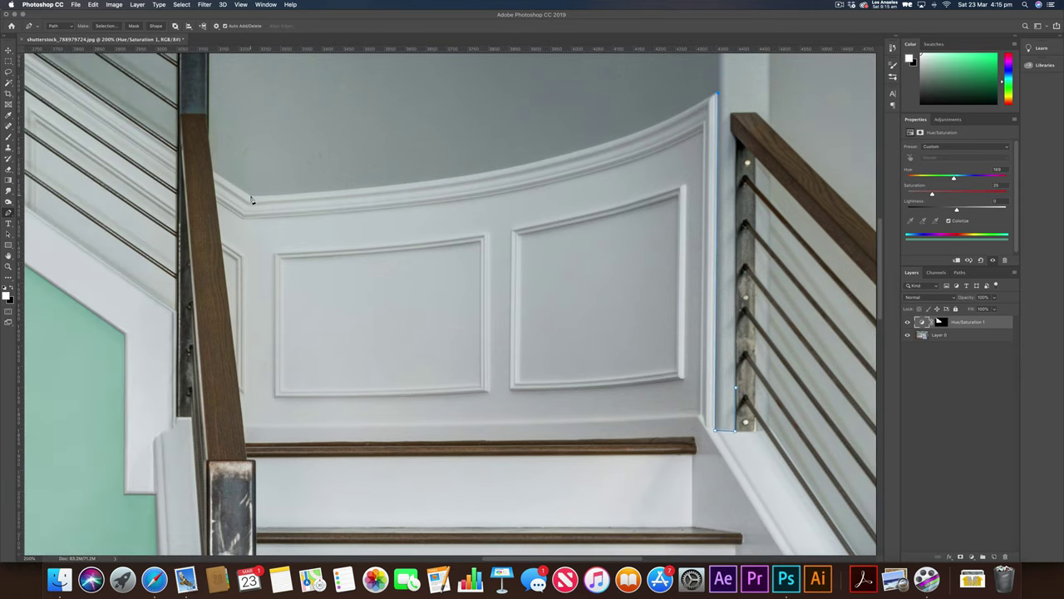
scroll(252, 200, "left", 5)
left_click_drag(252, 200, 385, 197)
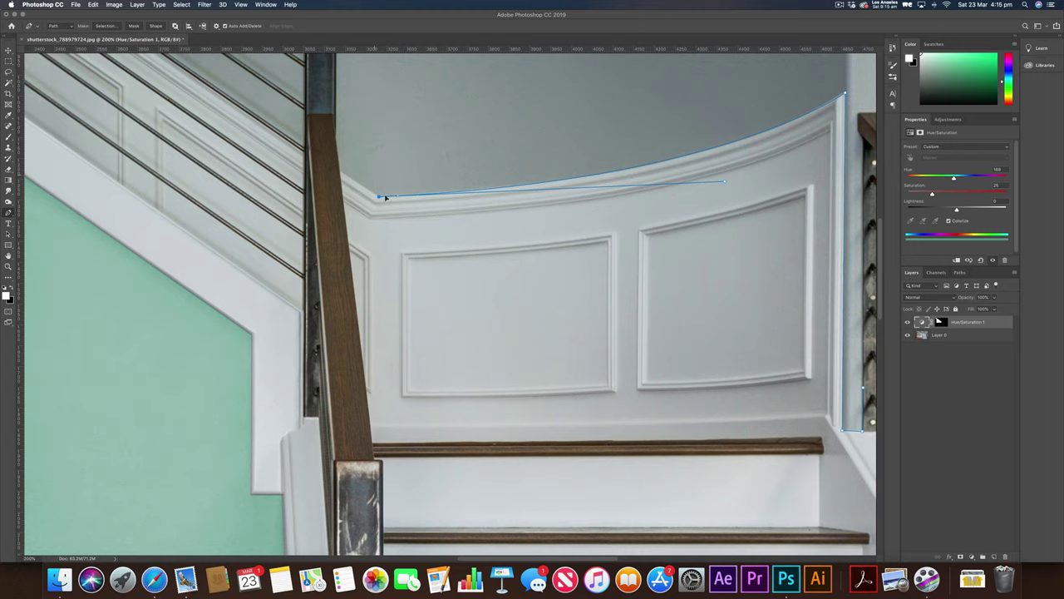
left_click(341, 174)
Step: Extend the path up the railing post's corners and along the image's top edge
scroll(339, 200, "up", 3)
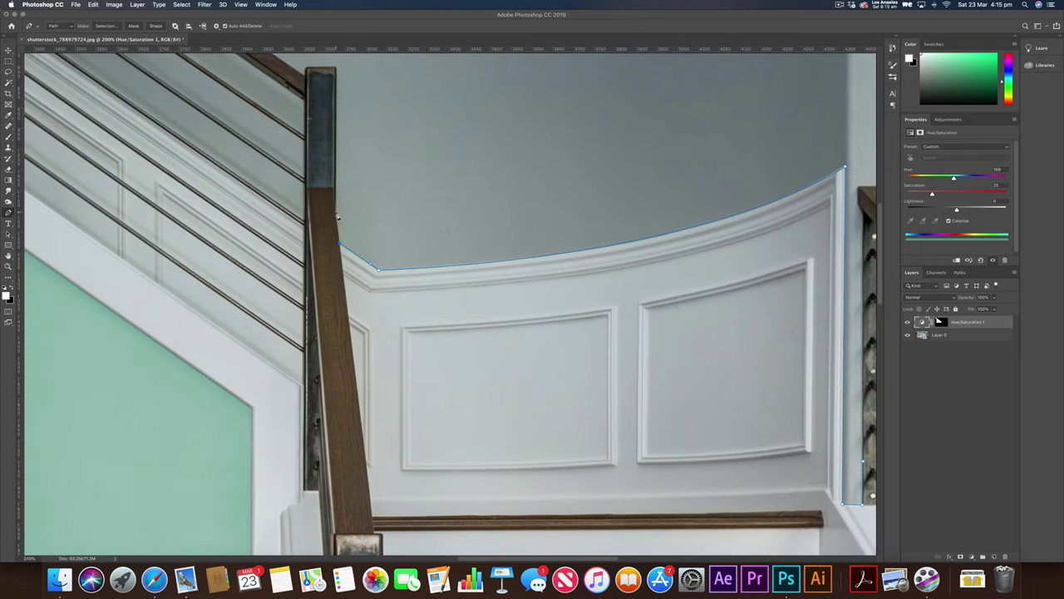
left_click(336, 212)
scroll(343, 204, "up", 3)
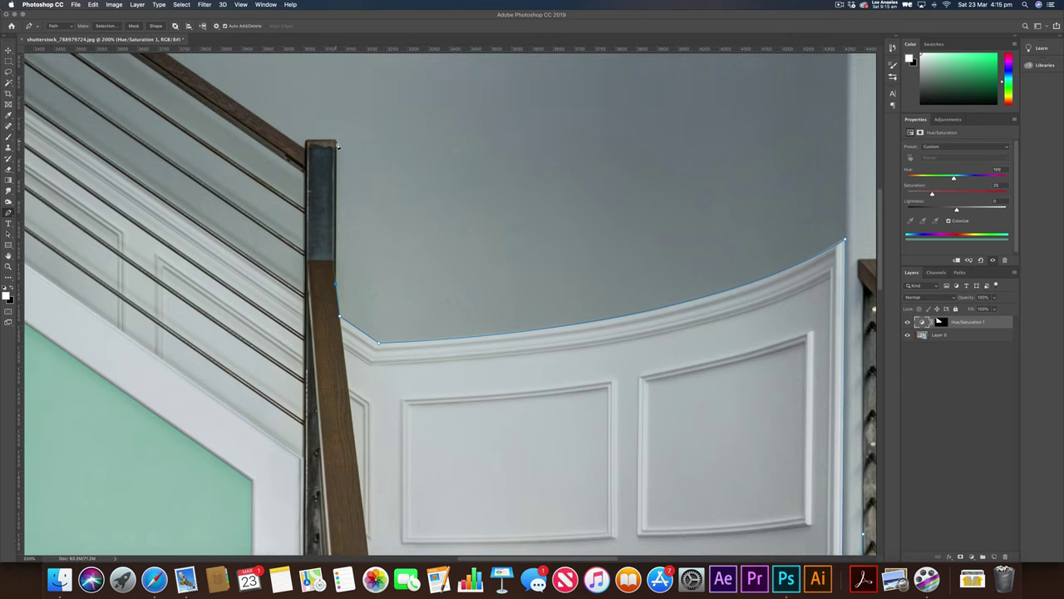
left_click(337, 144)
left_click(306, 142)
scroll(305, 153, "up", 3)
scroll(305, 153, "left", 3)
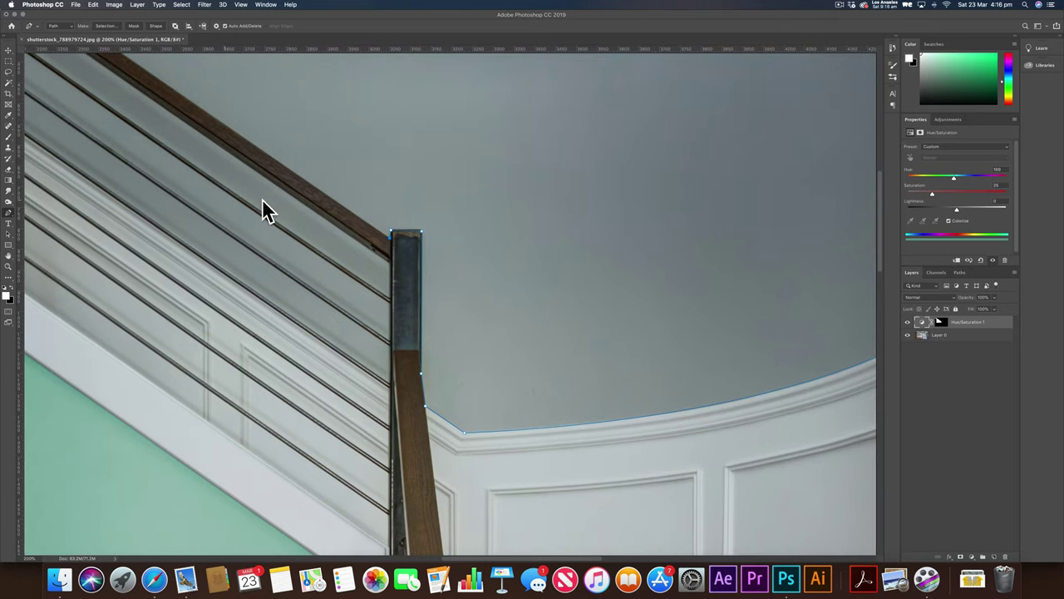
scroll(296, 235, "up", 5)
scroll(296, 235, "left", 9)
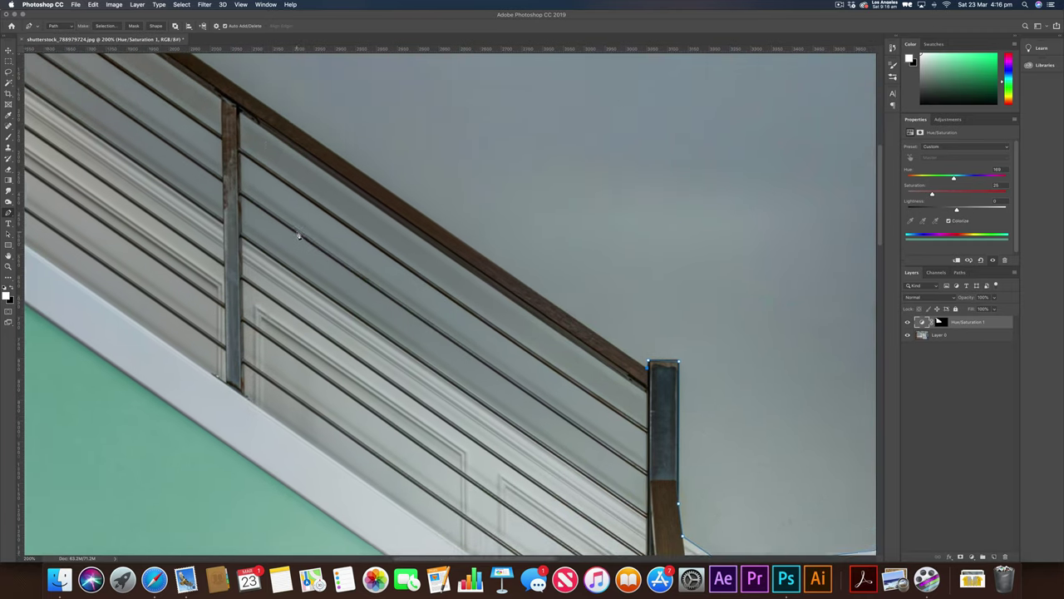
scroll(298, 235, "up", 3)
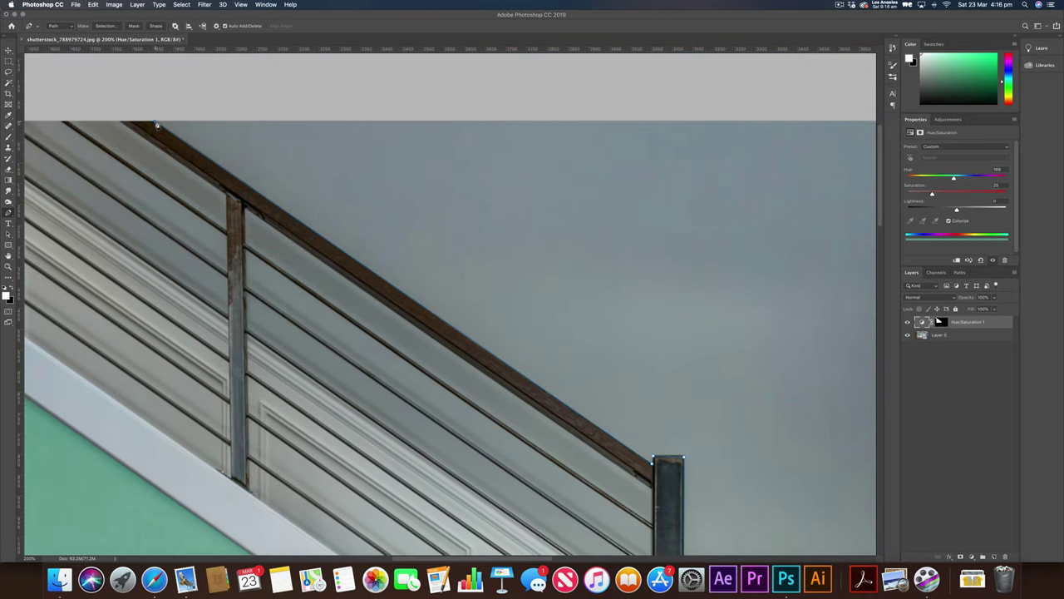
left_click(164, 106)
left_click(842, 106)
Step: Finish the path at the wall's top-right corner, down its right edge and across the right railing
scroll(828, 112, "right", 9)
scroll(822, 112, "right", 20)
scroll(412, 127, "left", 2)
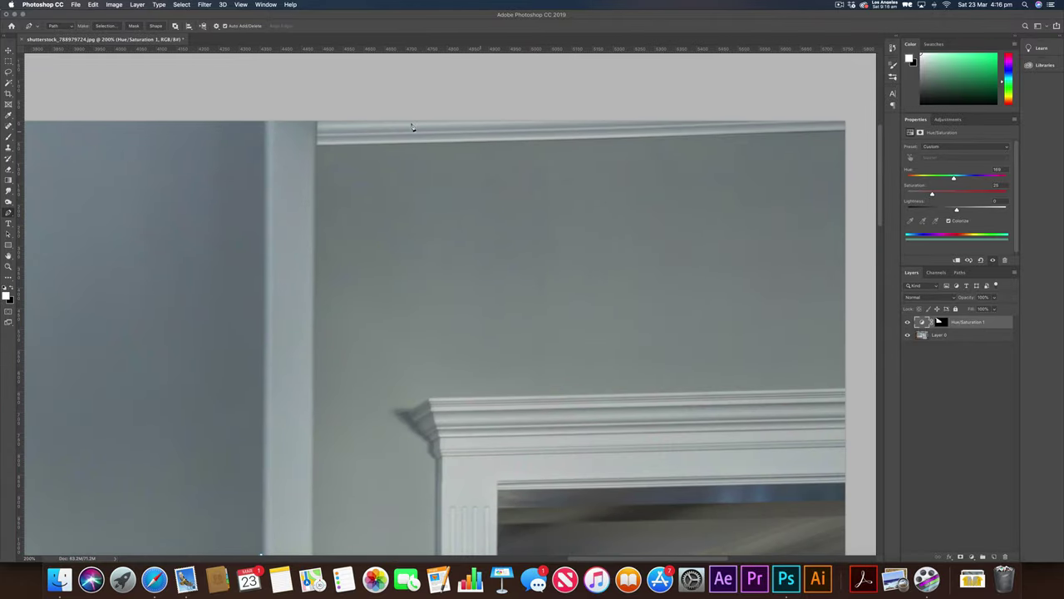
left_click(318, 116)
scroll(306, 184, "down", 12)
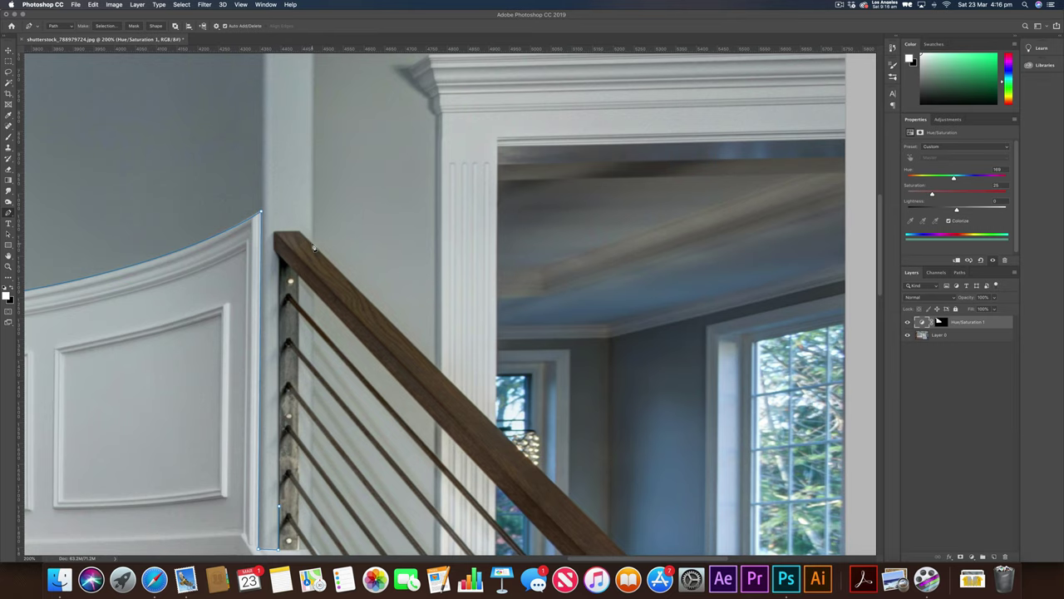
left_click(311, 241)
left_click(300, 232)
left_click(275, 232)
scroll(291, 275, "down", 8)
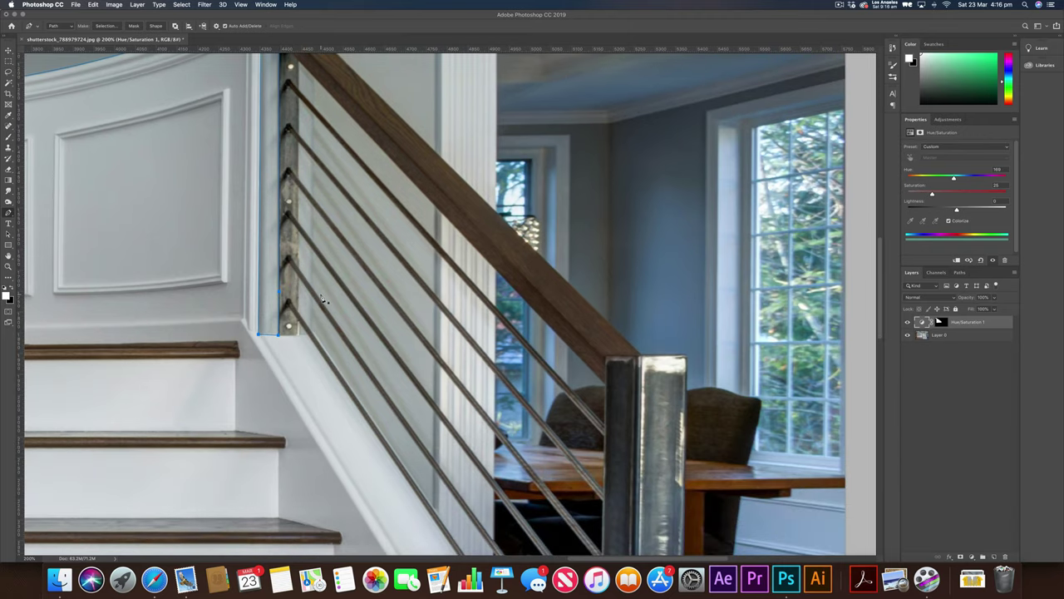
scroll(307, 282, "up", 1)
key("super+minus")
key("super+minus")
key("super+minus")
key("super+minus")
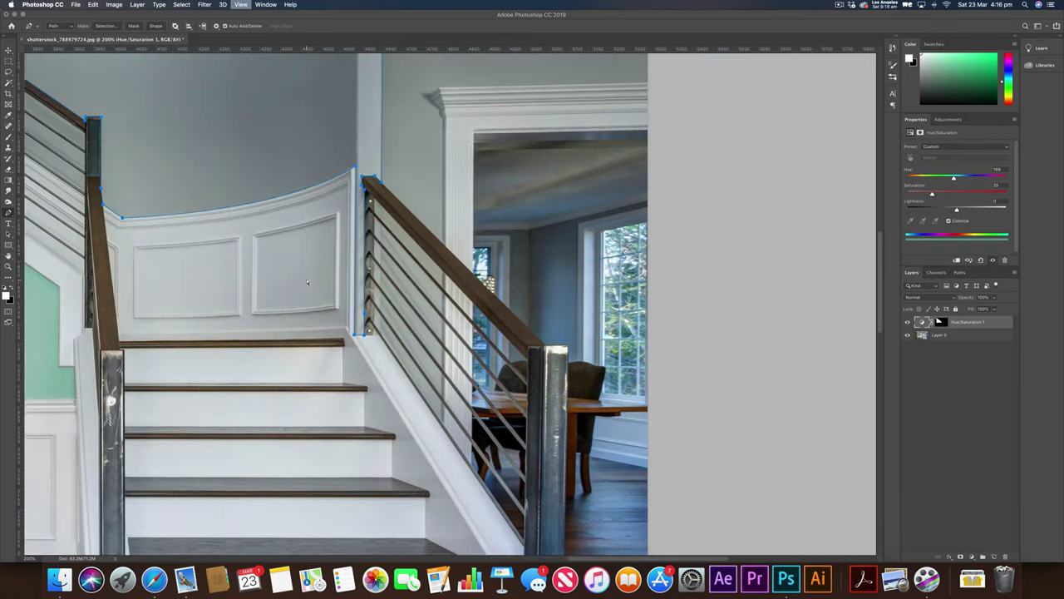
scroll(325, 281, "left", 3)
key("super+equal")
key("super+equal")
scroll(340, 278, "up", 3)
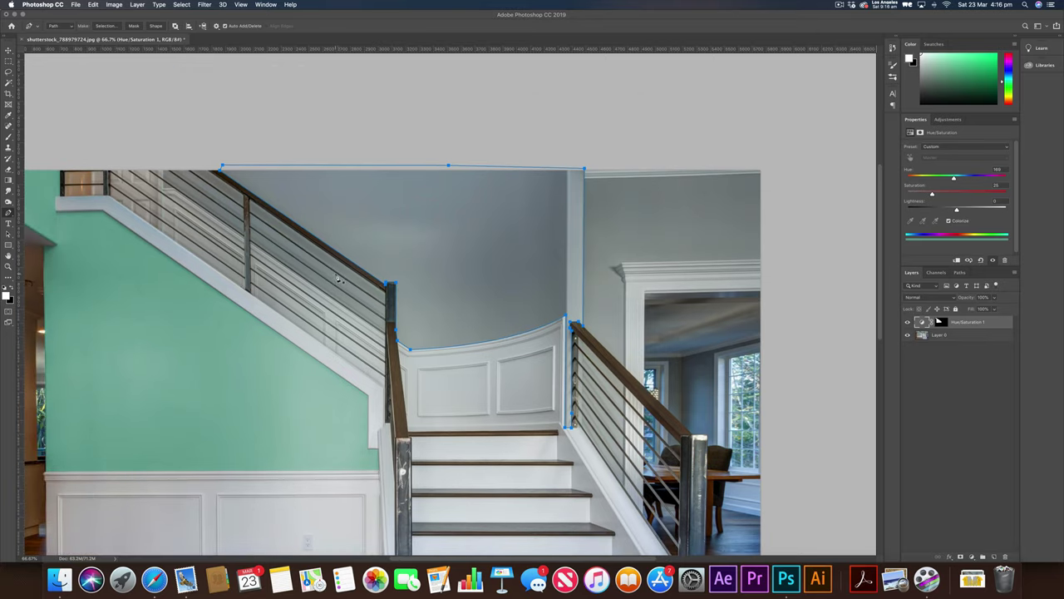
Step: Convert the upper-wall path into a selection with a 0.5-pixel feather
right_click(468, 240)
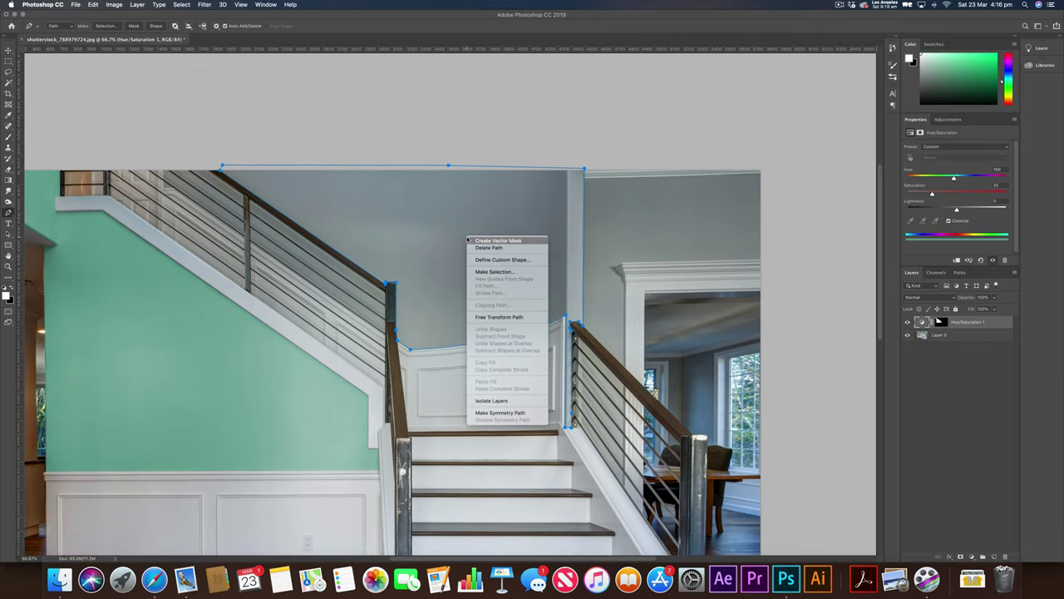
left_click(509, 272)
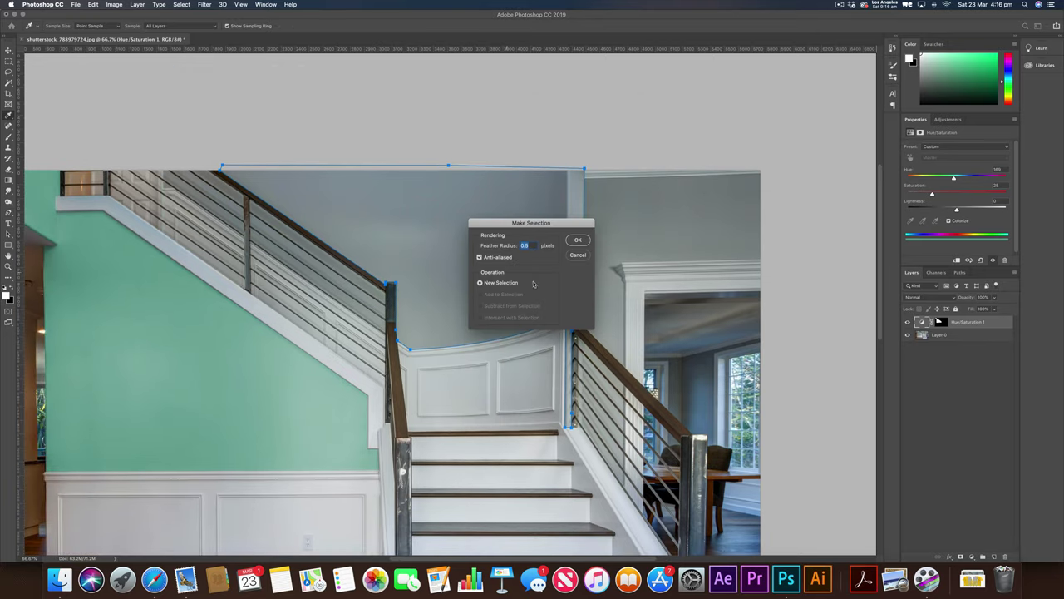
left_click(580, 241)
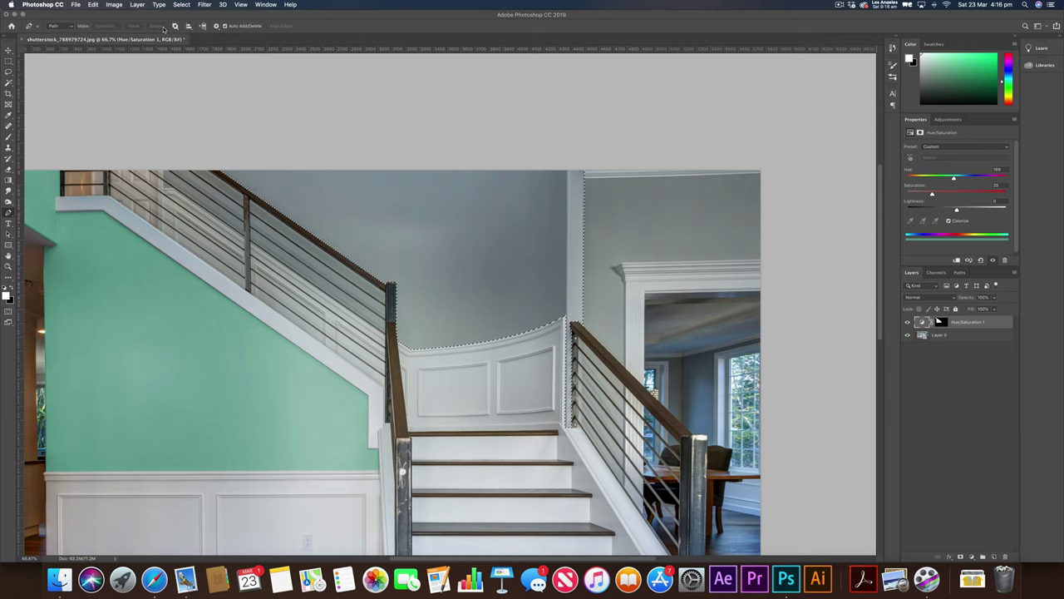
Step: Add a Hue/Saturation 2 adjustment layer masked to the upper-wall selection
left_click(137, 6)
mouse_move(156, 118)
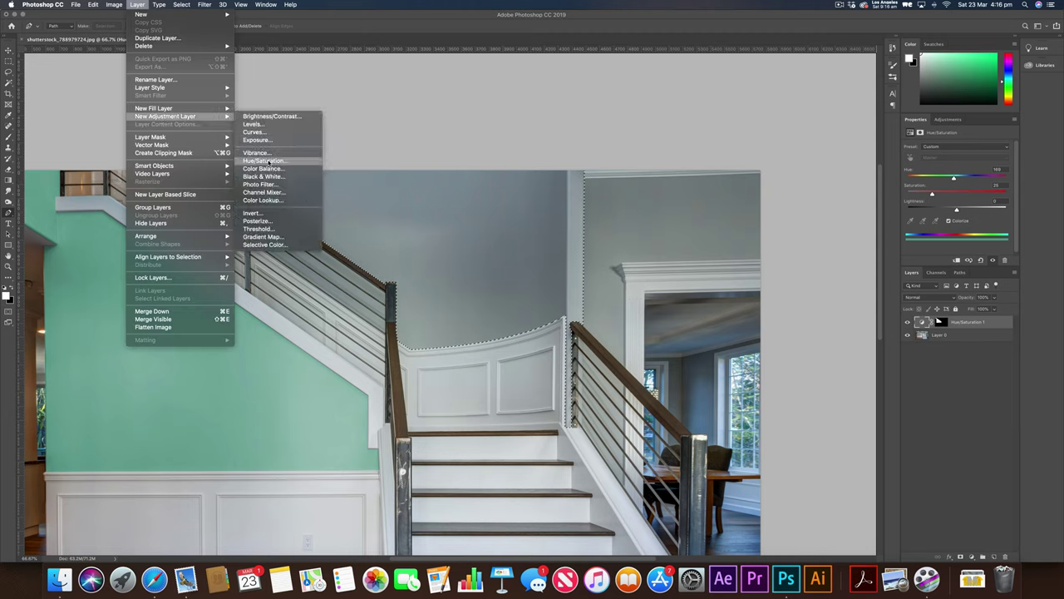
left_click(263, 161)
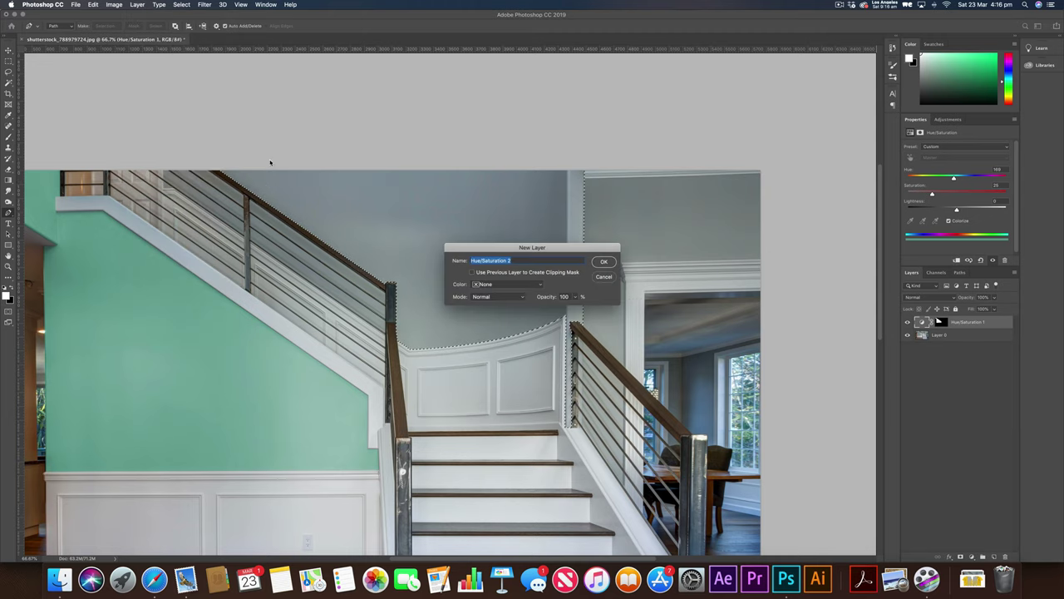
left_click(606, 263)
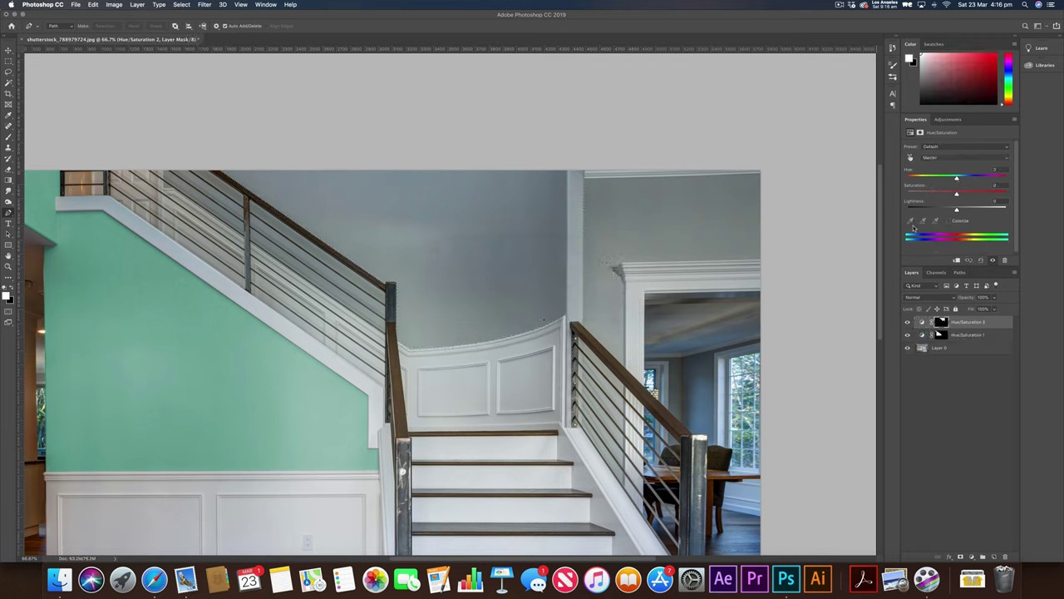
Step: Preview the Hue/Saturation 2 mask on its own, then return to the photo view
left_click(939, 323, "alt")
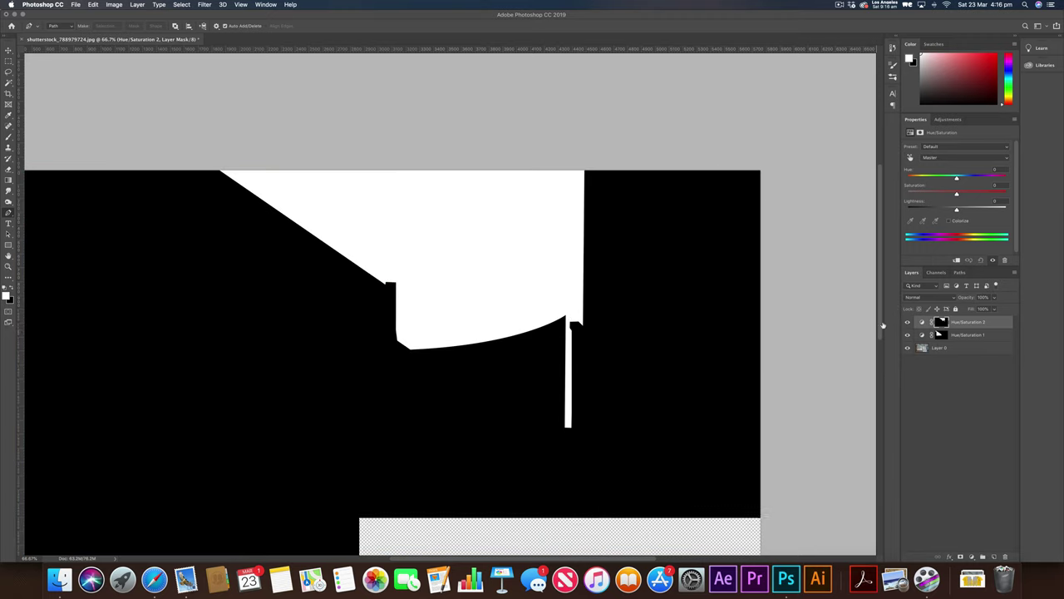
left_click(941, 323, "alt")
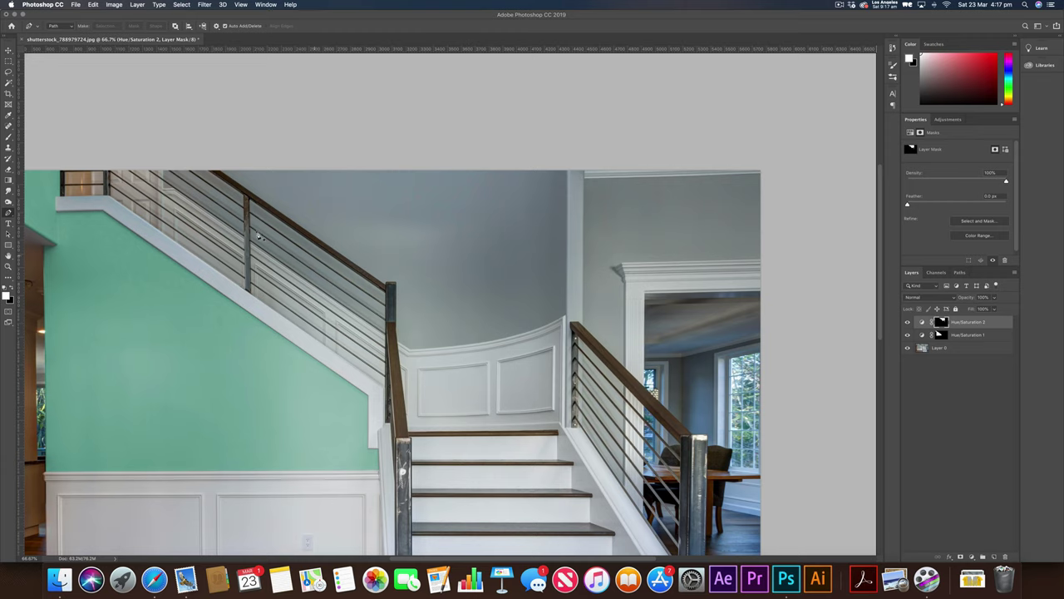
scroll(360, 302, "up", 6)
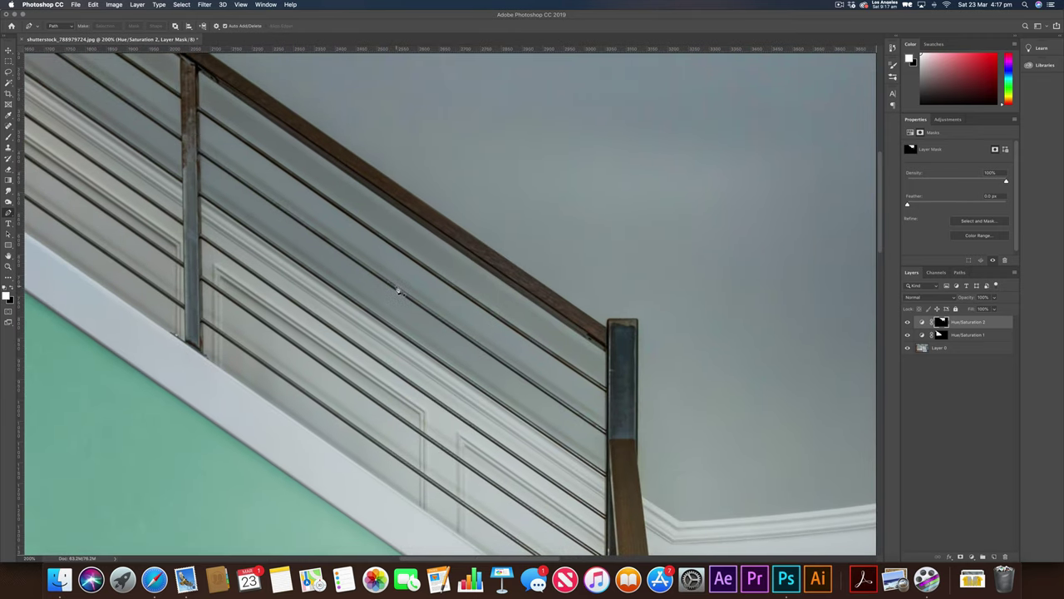
Step: Magic Wand-select the wall strips between the railing cables, including those left of the upper post
key("w")
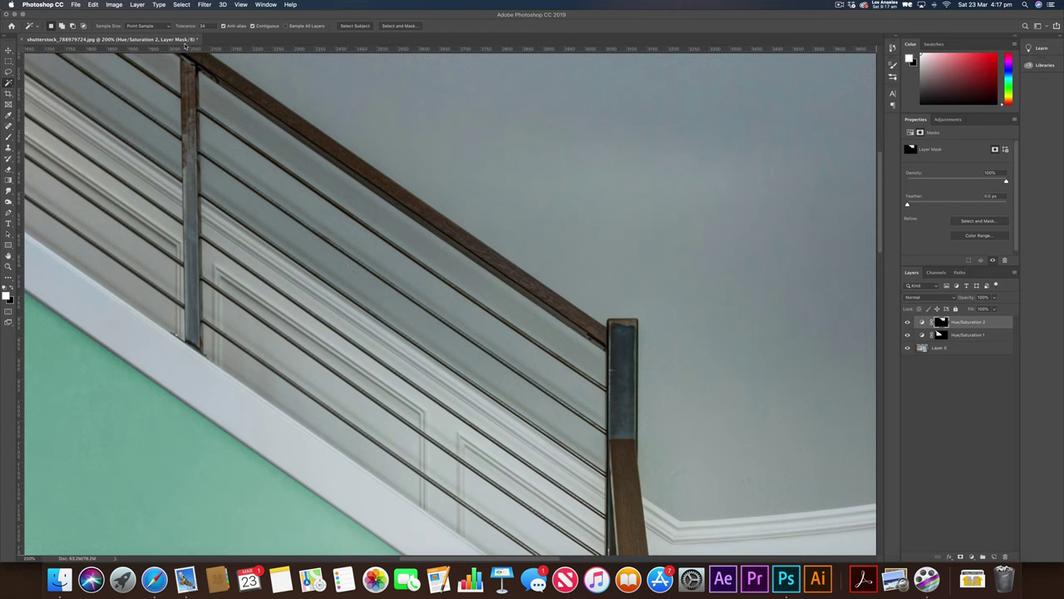
left_click(404, 235)
left_click(386, 299, "shift")
scroll(383, 295, "up", 5)
scroll(382, 296, "left", 7)
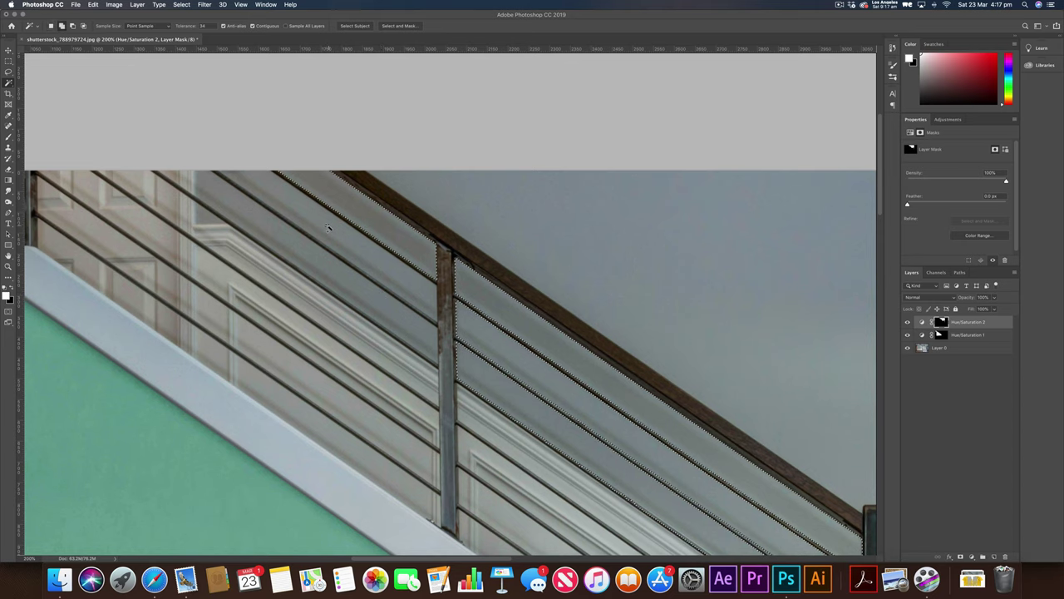
left_click(308, 247, "shift")
key("super+minus")
key("super+minus")
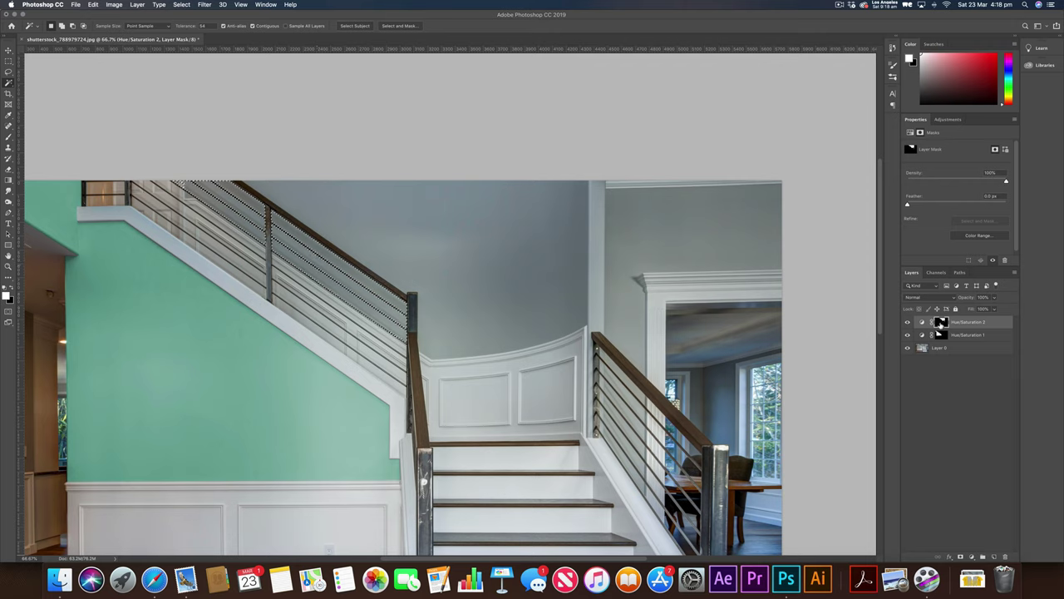
Step: Add the railing-gap wall strips to the Hue/Saturation 2 mask and deselect with Cmd+D
key("b")
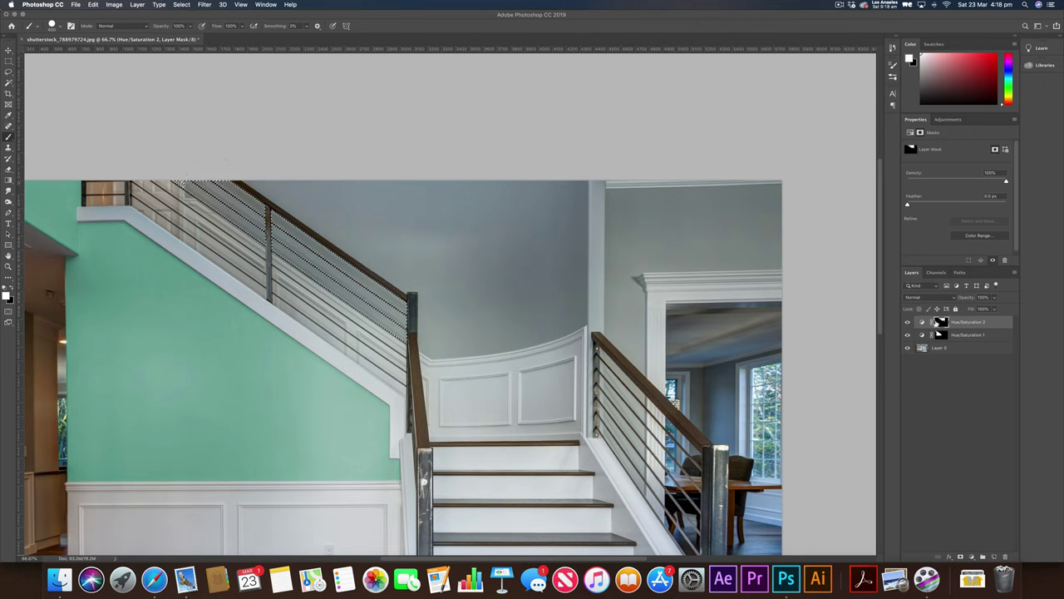
left_click(939, 323, "alt")
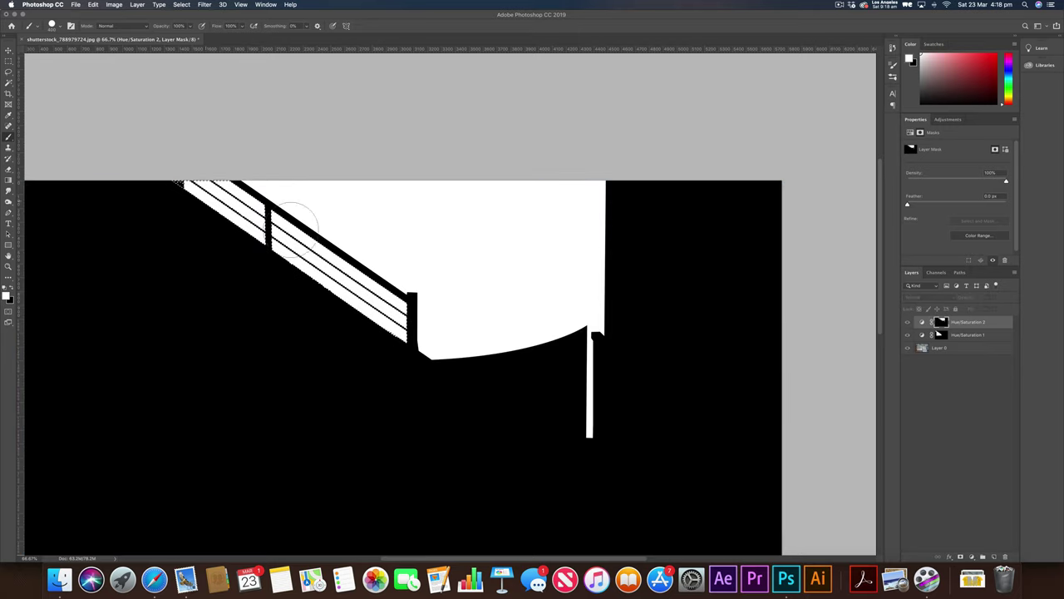
key("m")
key("super+d")
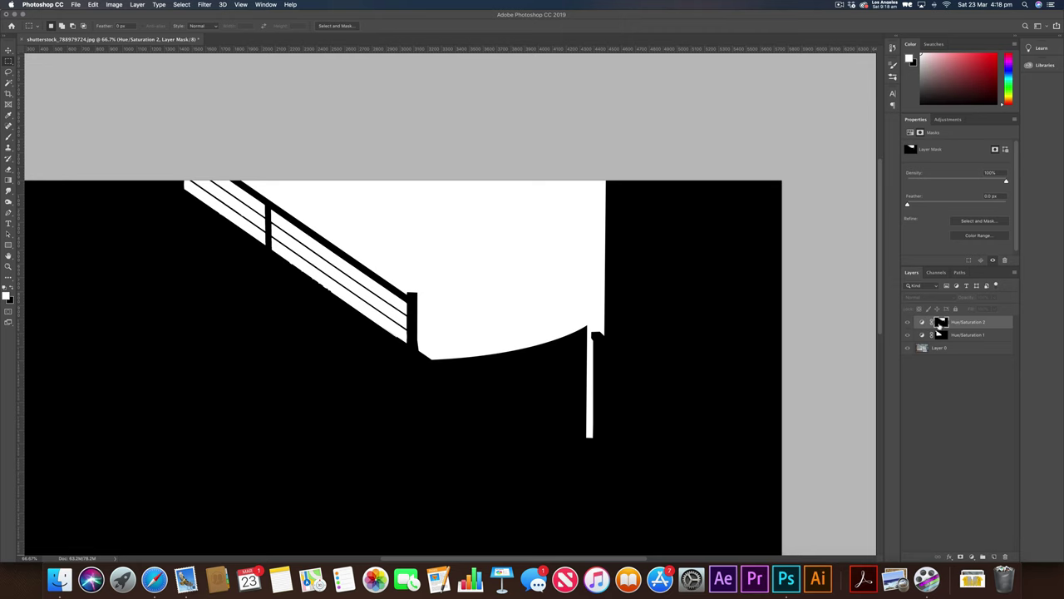
left_click(940, 325, "alt")
scroll(582, 284, "left", 5)
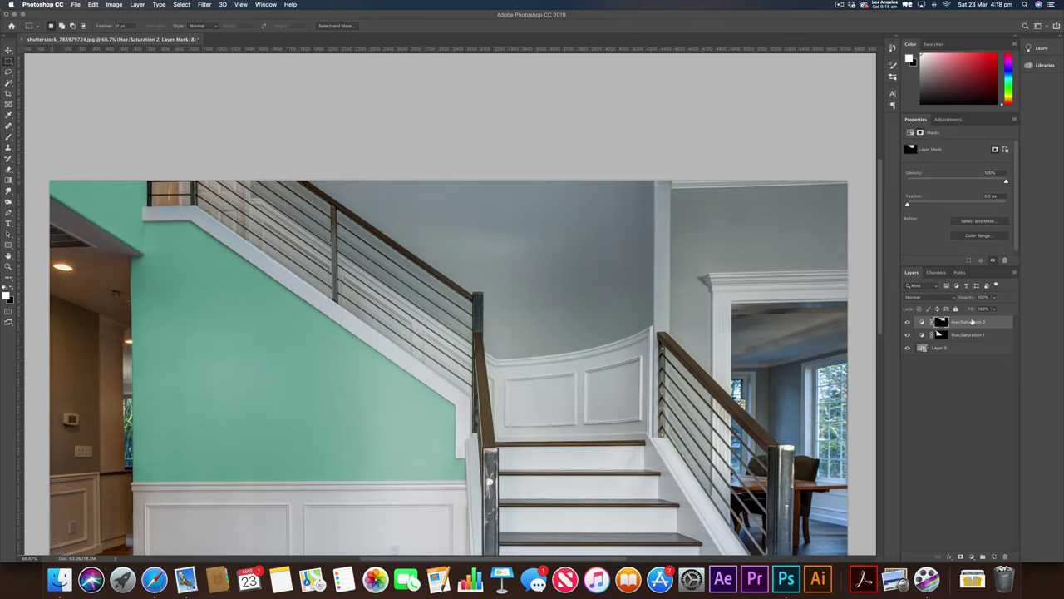
Step: Colorize Hue/Saturation 2 so the upper wall turns mint green at Hue 180, Saturation 21
left_click(921, 322)
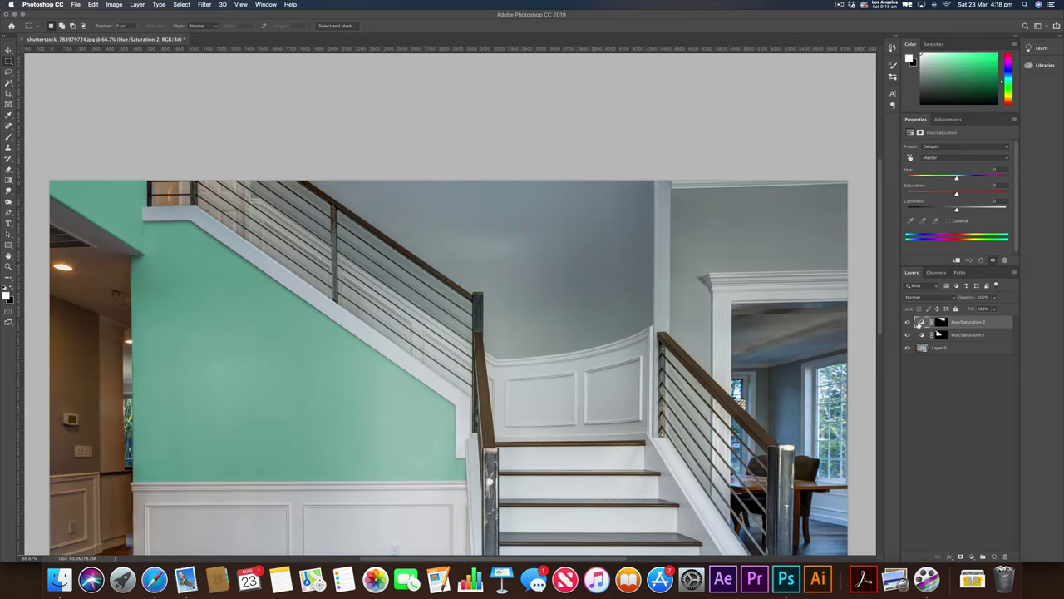
left_click_drag(956, 179, 934, 179)
left_click(949, 222)
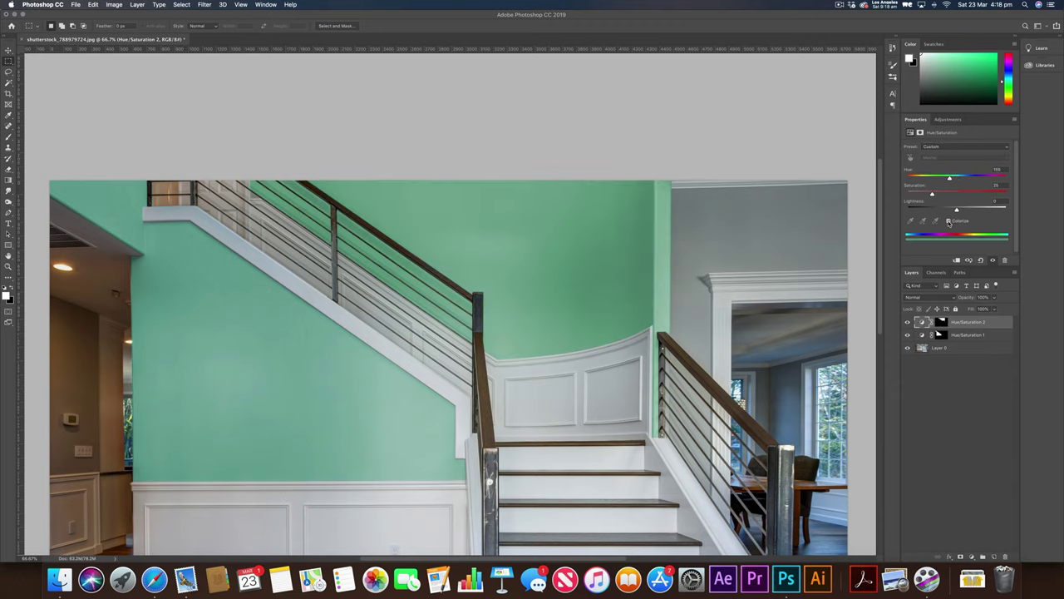
left_click_drag(952, 179, 961, 180)
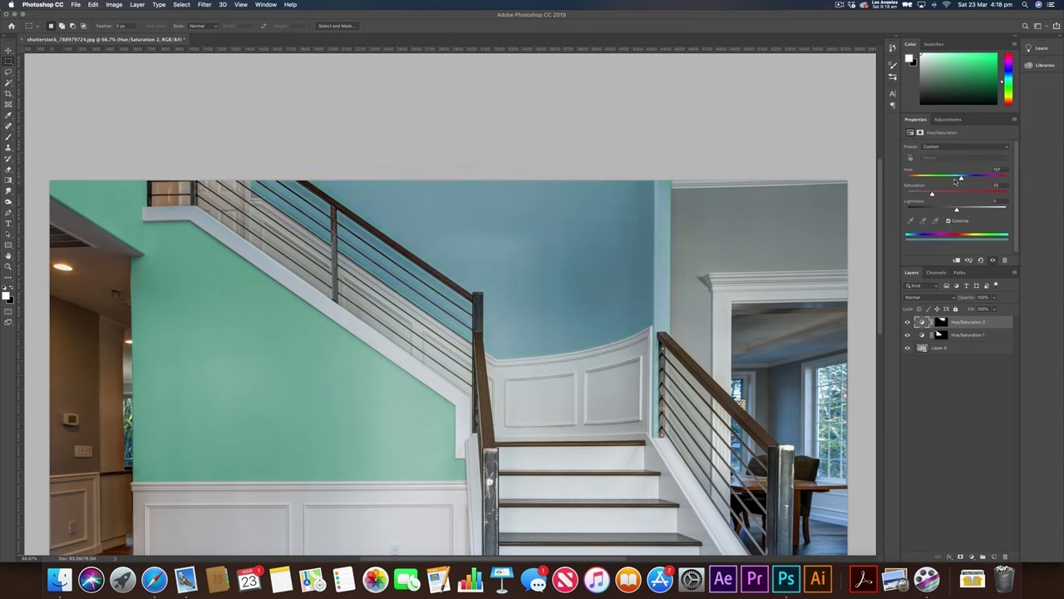
left_click_drag(961, 178, 951, 179)
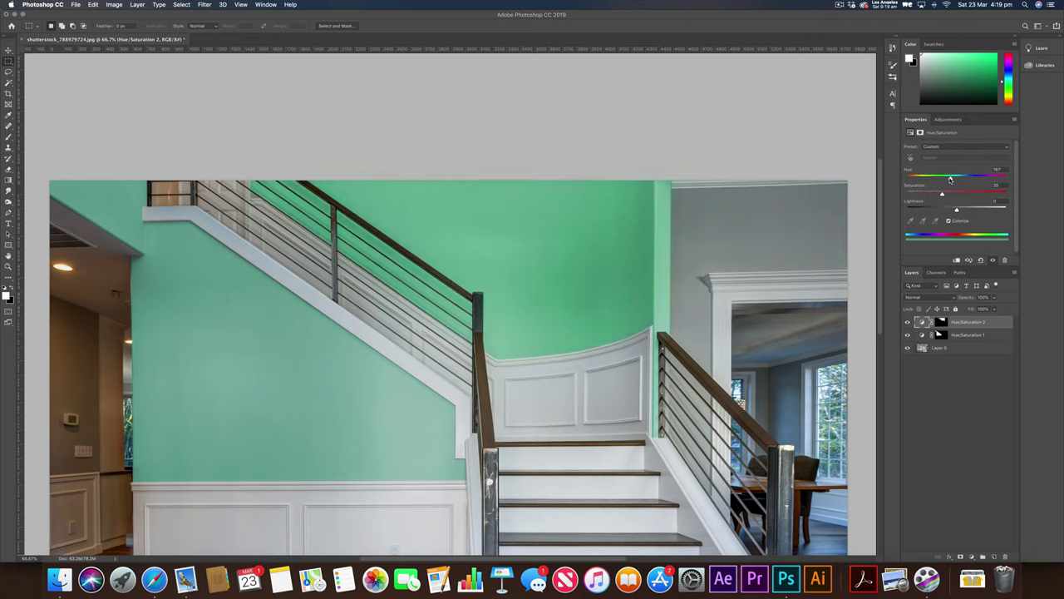
left_click_drag(950, 180, 933, 195)
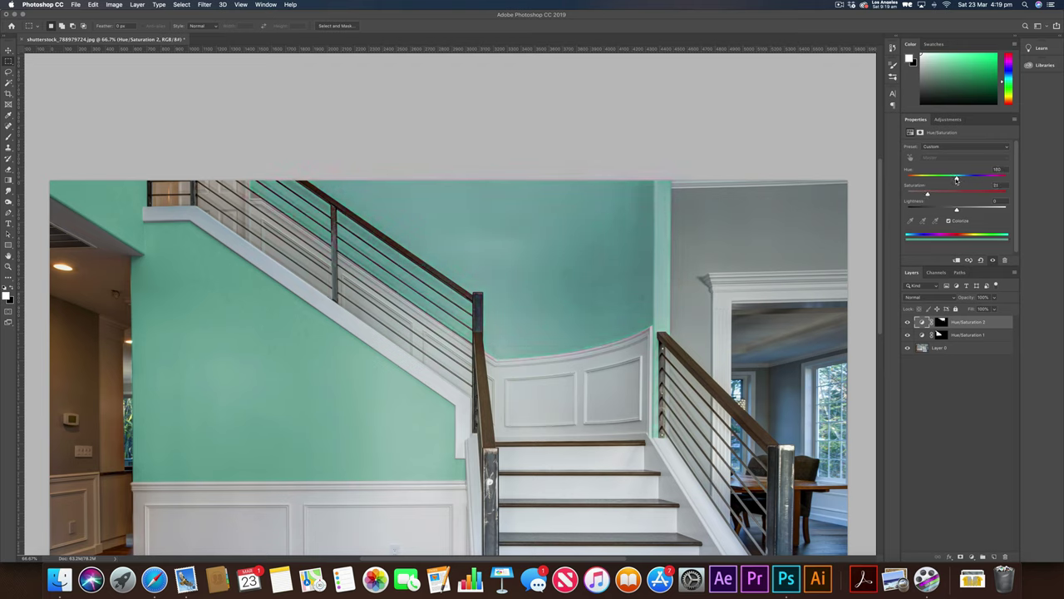
key("super+minus")
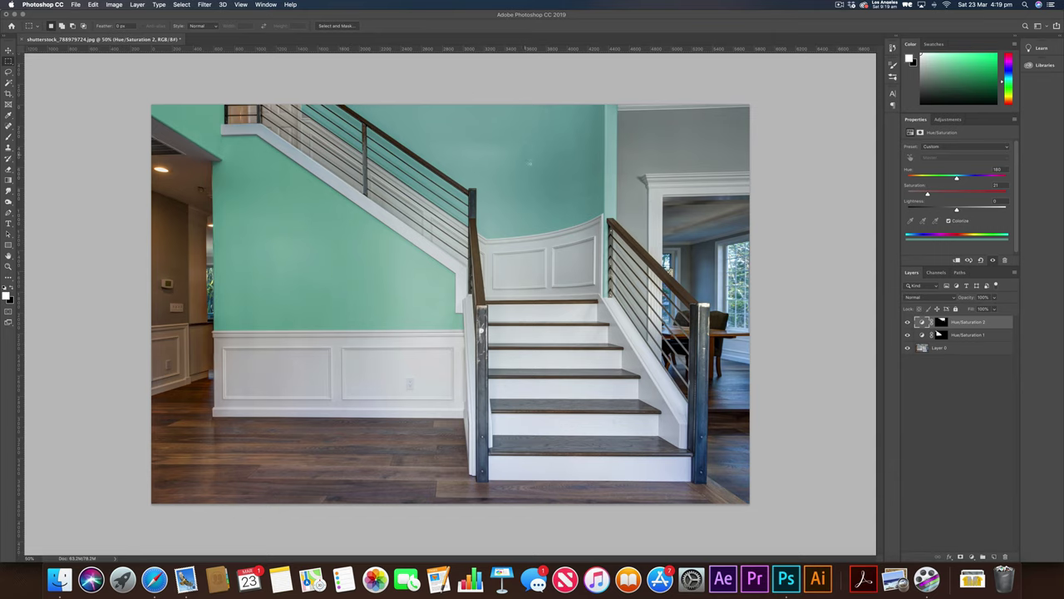
Step: Outline the thin wall strip beside the right-hand railing post with a closed Pen path
scroll(523, 157, "up", 4)
scroll(566, 183, "right", 10)
scroll(591, 217, "up", 3)
scroll(590, 216, "right", 2)
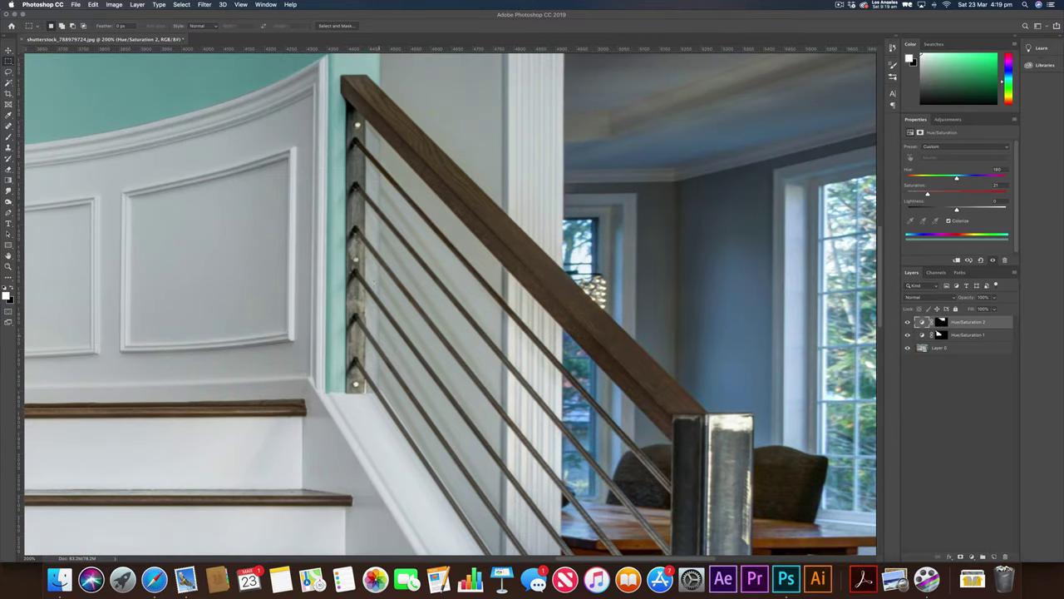
scroll(378, 250, "up", 1)
scroll(378, 250, "left", 2)
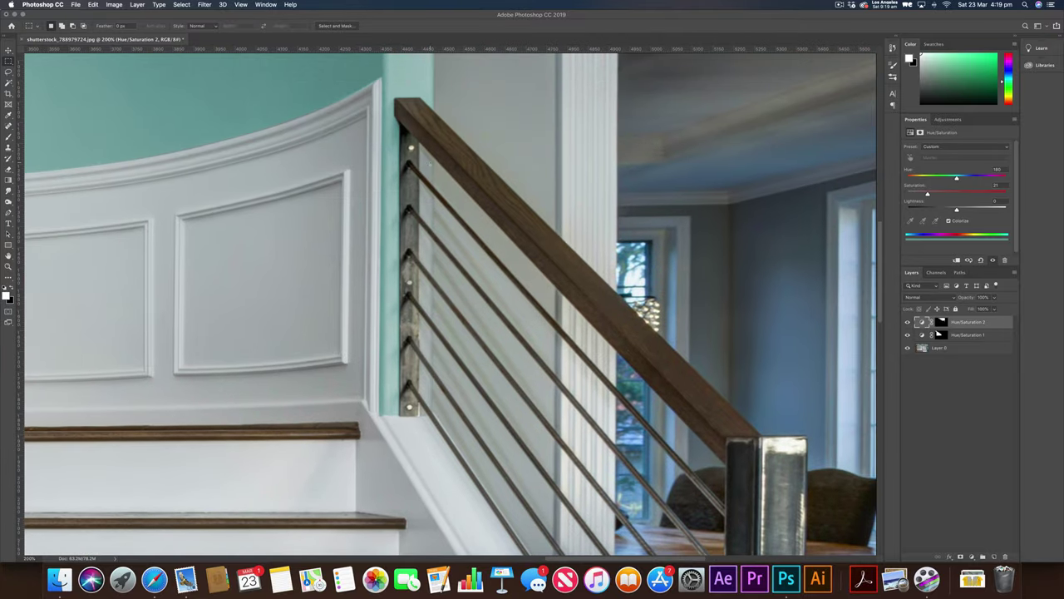
key("p")
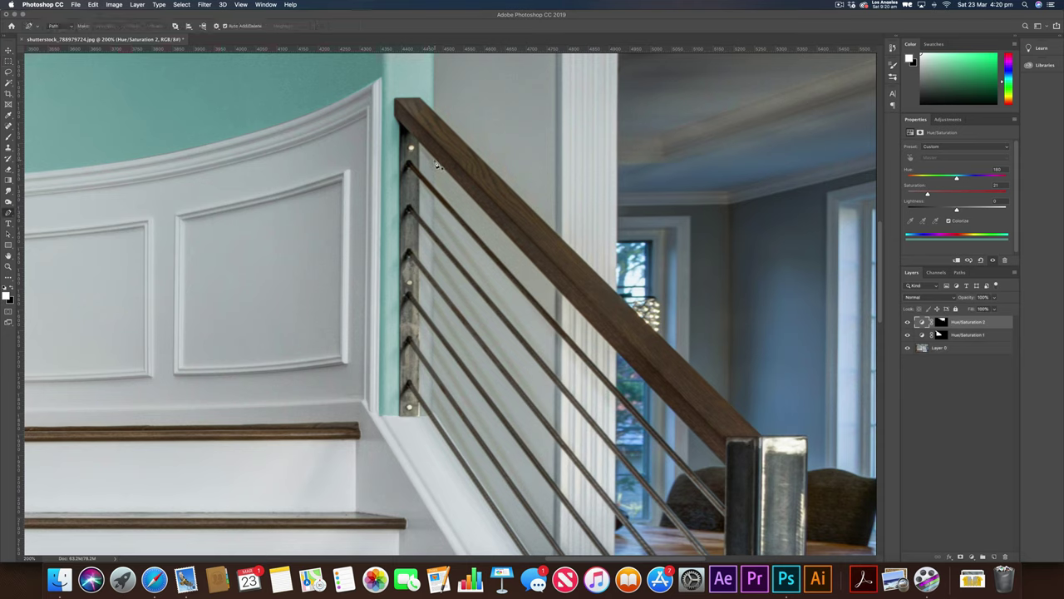
left_click(438, 164)
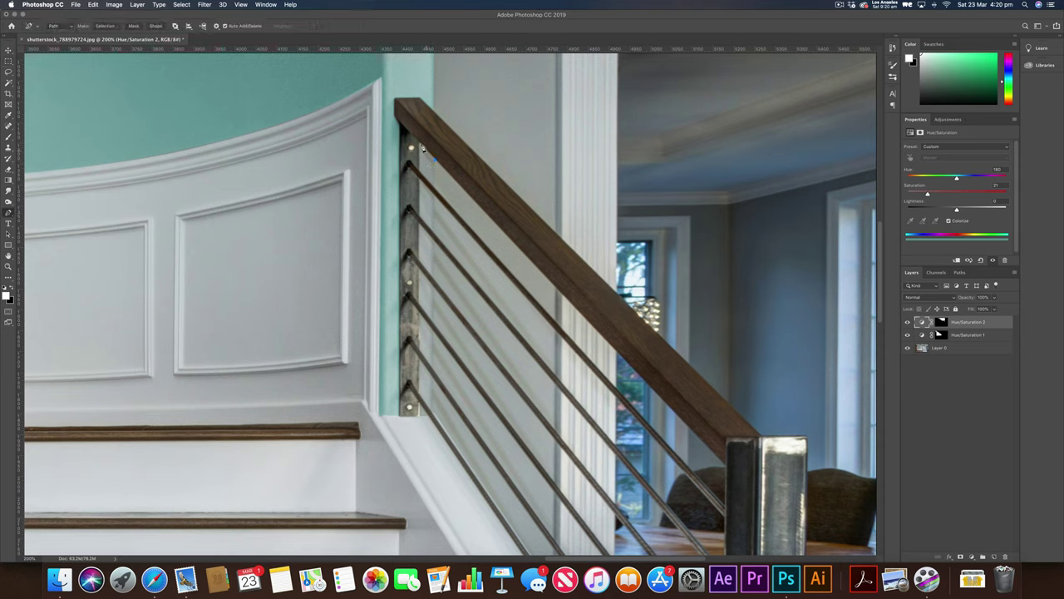
left_click(420, 414)
left_click(437, 164)
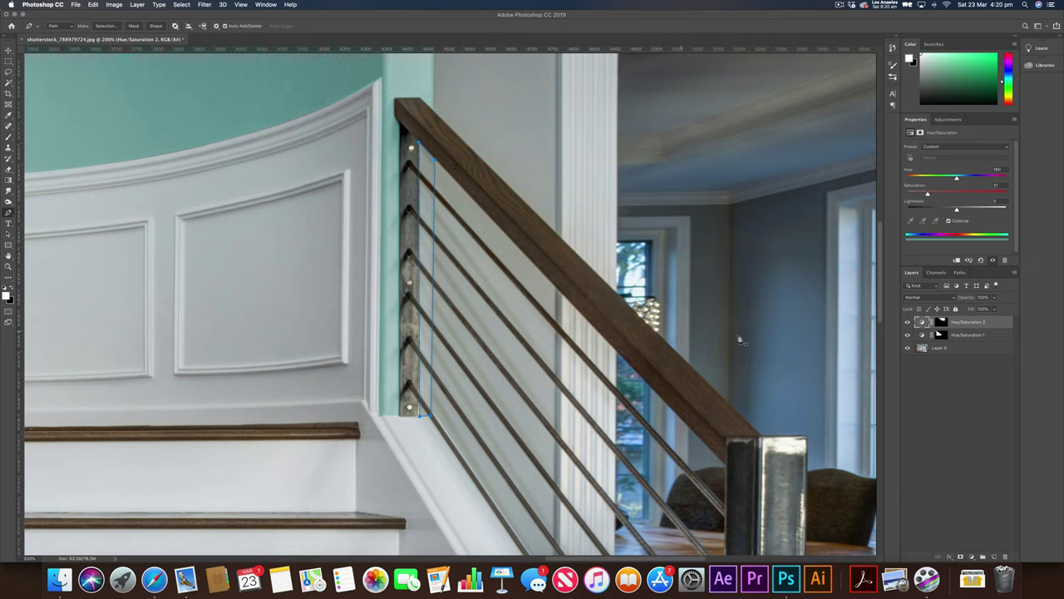
Step: Convert the post-side path into a selection
right_click(428, 231)
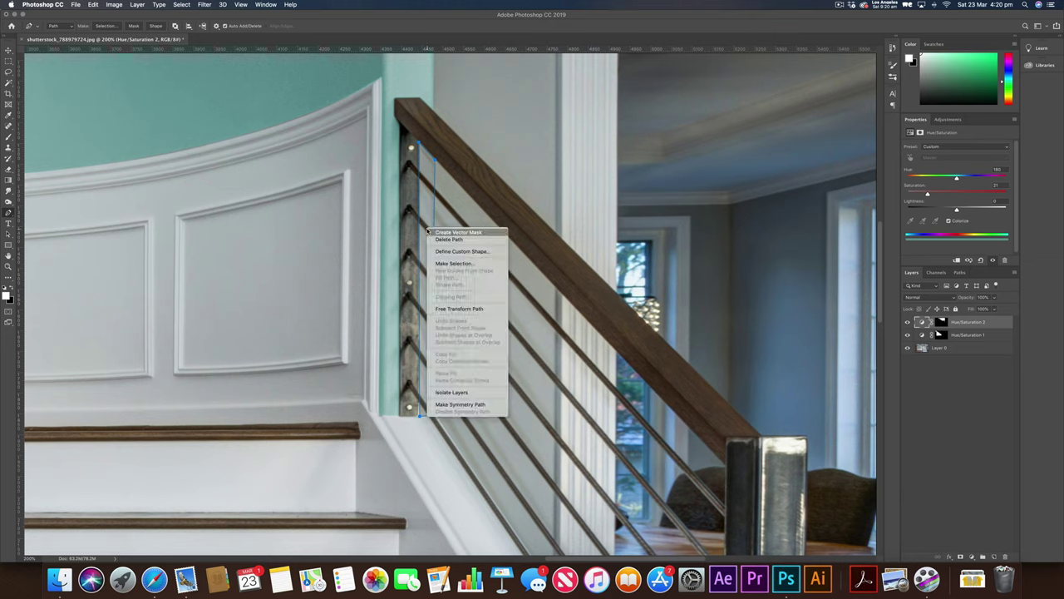
left_click(470, 263)
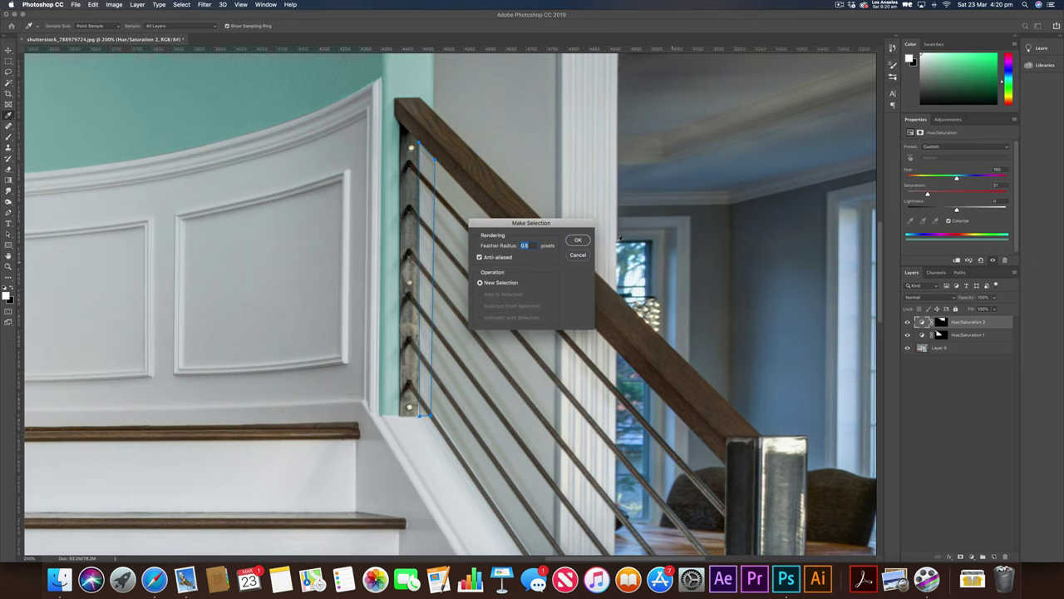
left_click(578, 240)
Step: Paint the selected strip white into the Hue/Saturation 2 mask, then deselect
left_click(941, 322)
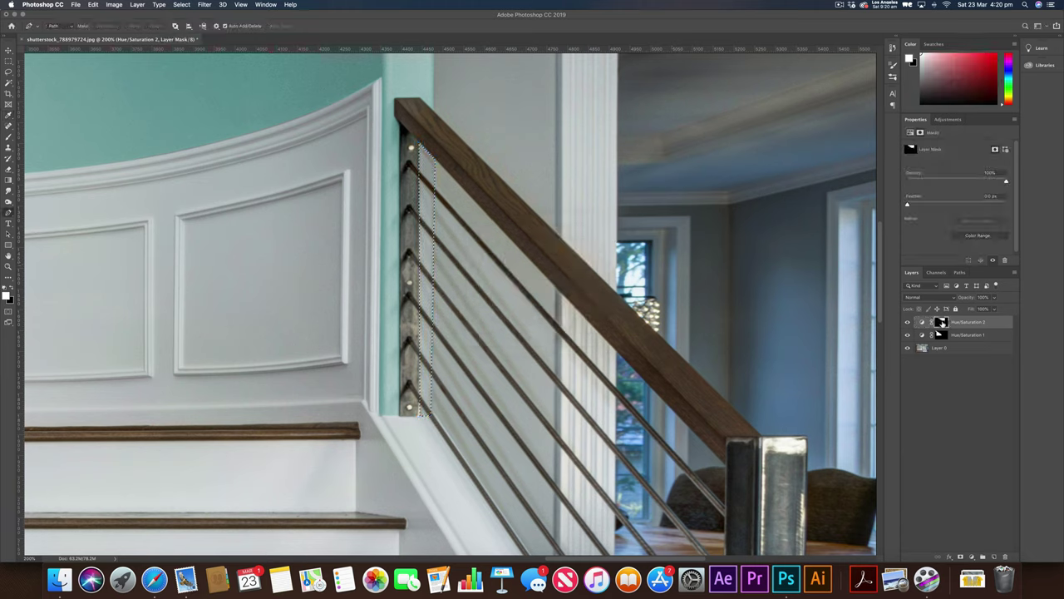
key("b")
left_click_drag(425, 166, 409, 441)
left_click(10, 60)
left_click(445, 291)
key("super+minus")
key("super+minus")
key("super+minus")
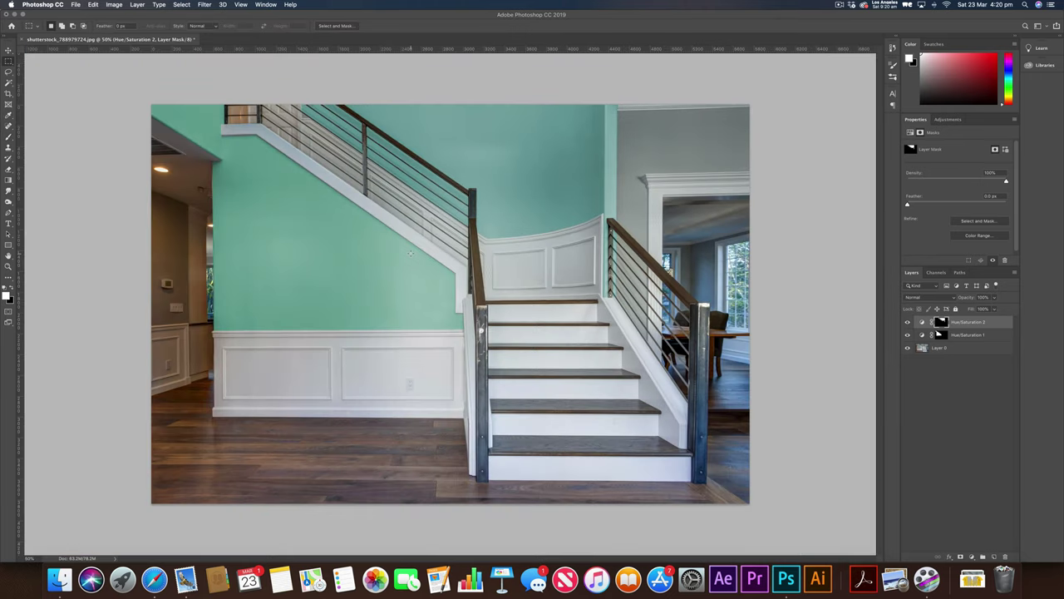